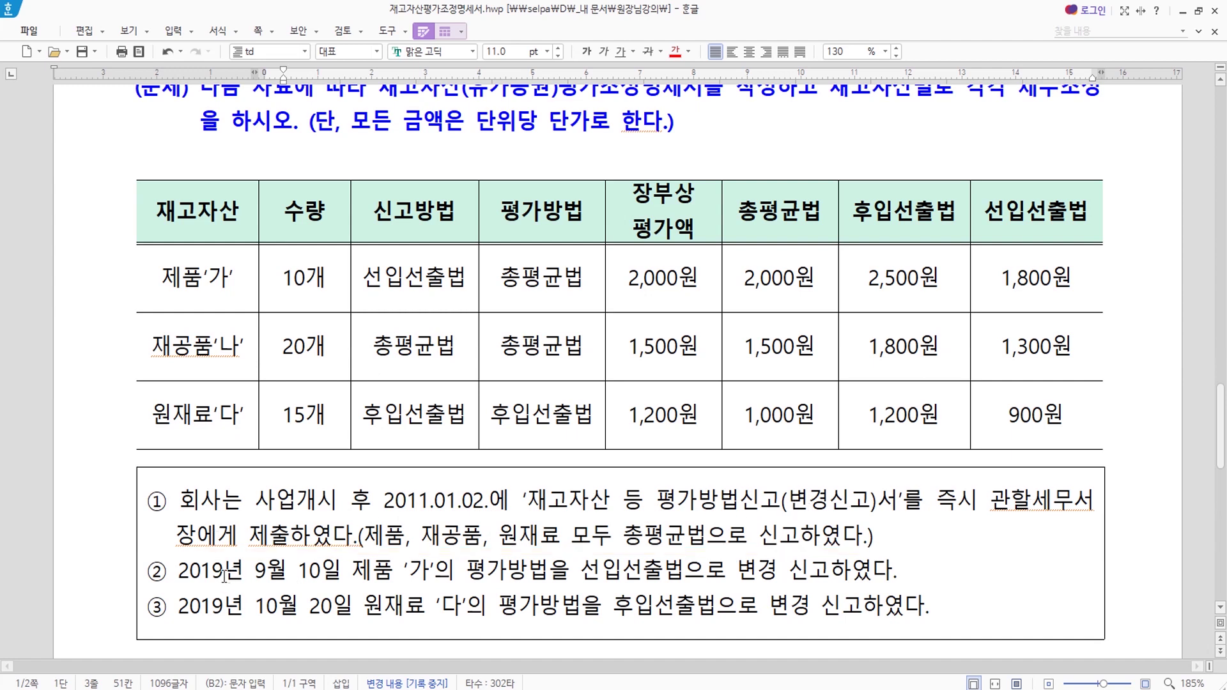
Review the problem document, highlighting the 선입선출법 reporting method of 제품'가'.
{"action": "scroll", "coordinate": [626, 428], "scroll_direction": "up", "scroll_amount": 2}
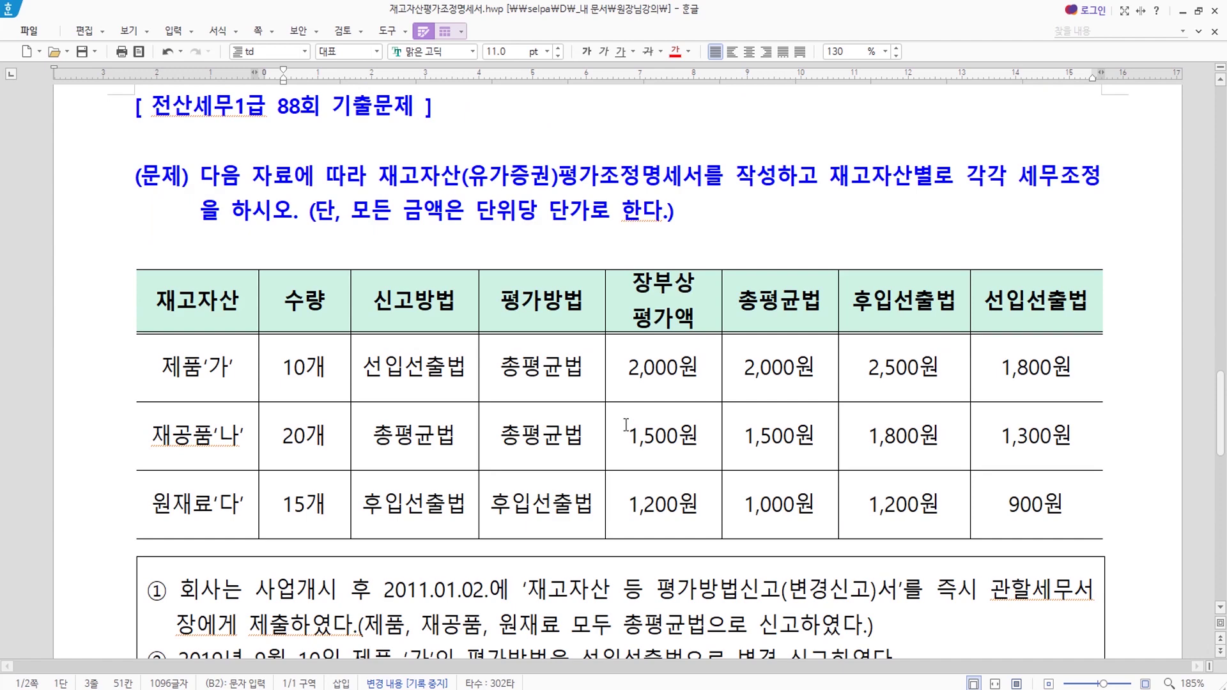
{"action": "scroll", "coordinate": [608, 492], "scroll_direction": "down", "scroll_amount": 2}
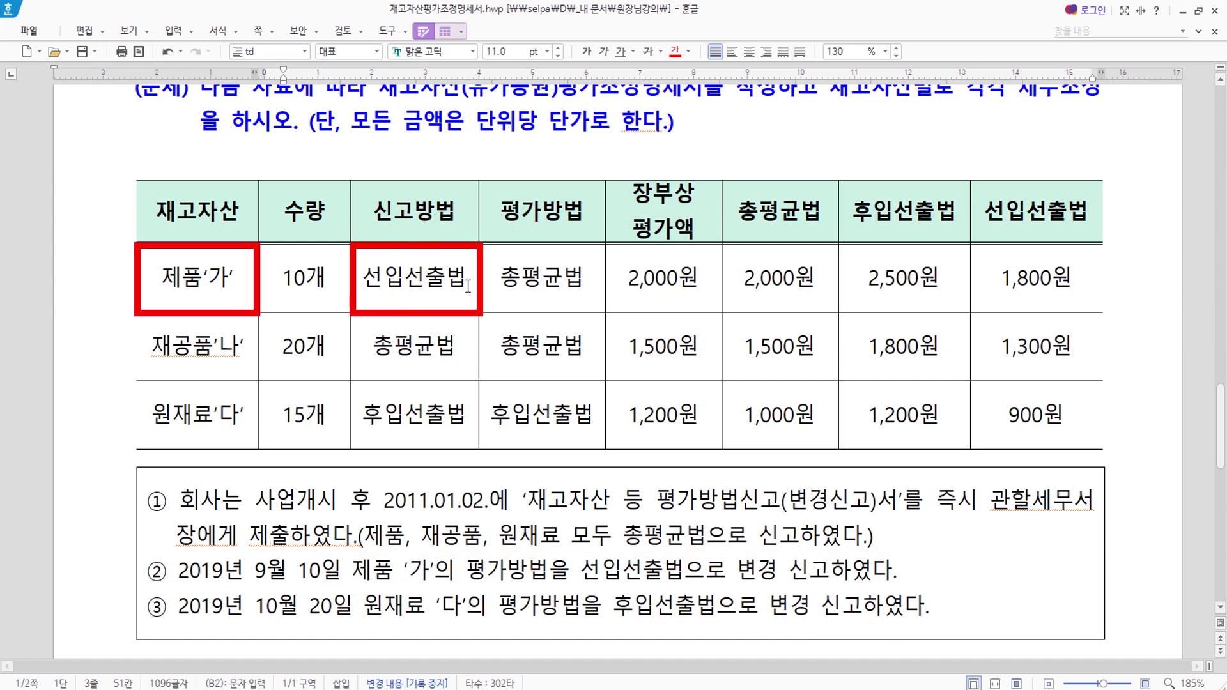
{"action": "left_click_drag", "start_coordinate": [363, 278], "coordinate": [460, 279]}
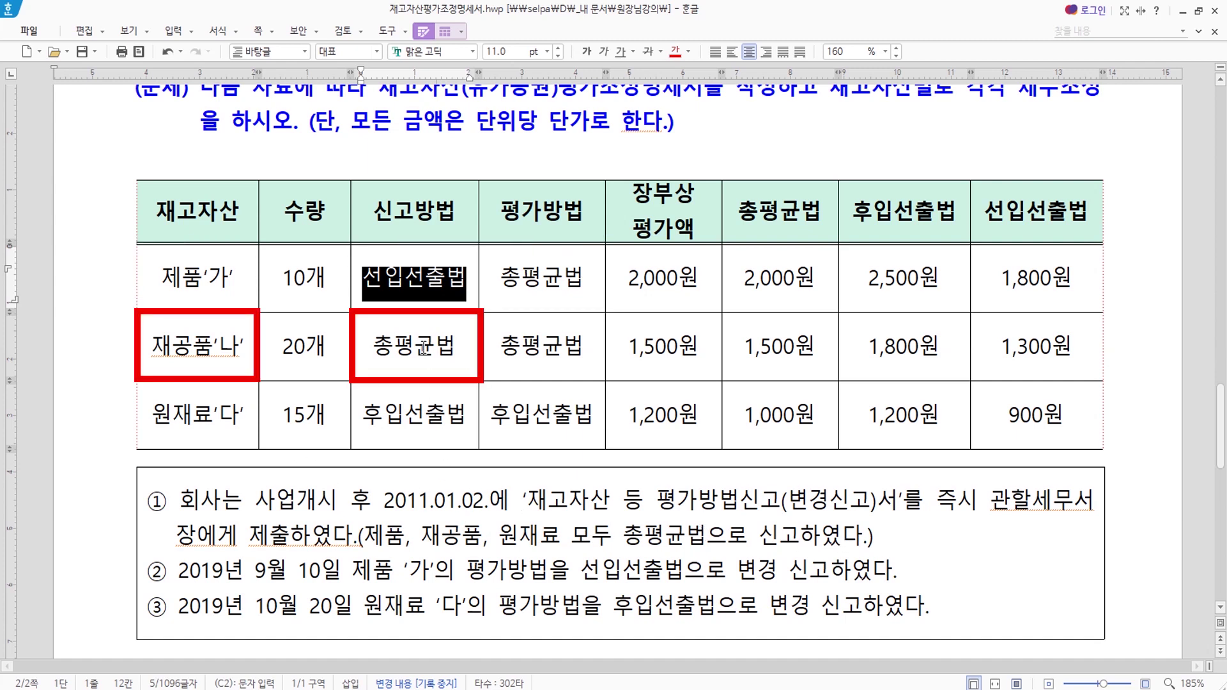
{"action": "left_click", "coordinate": [556, 351]}
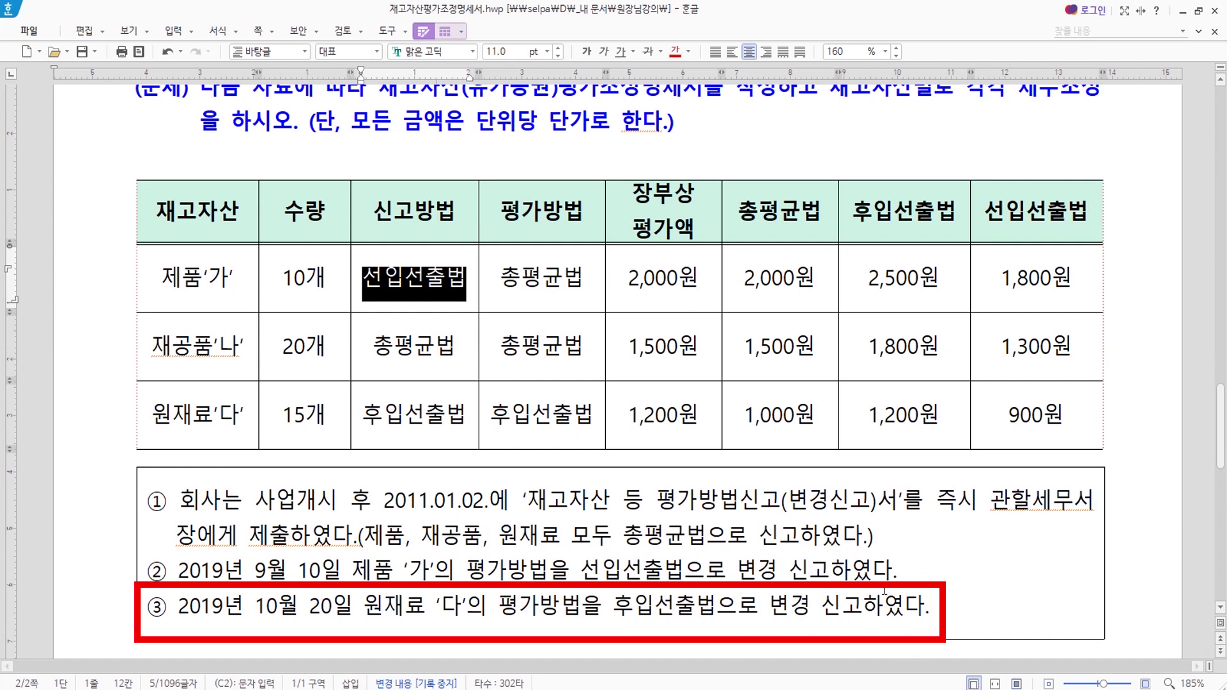
{"action": "left_click", "coordinate": [258, 607]}
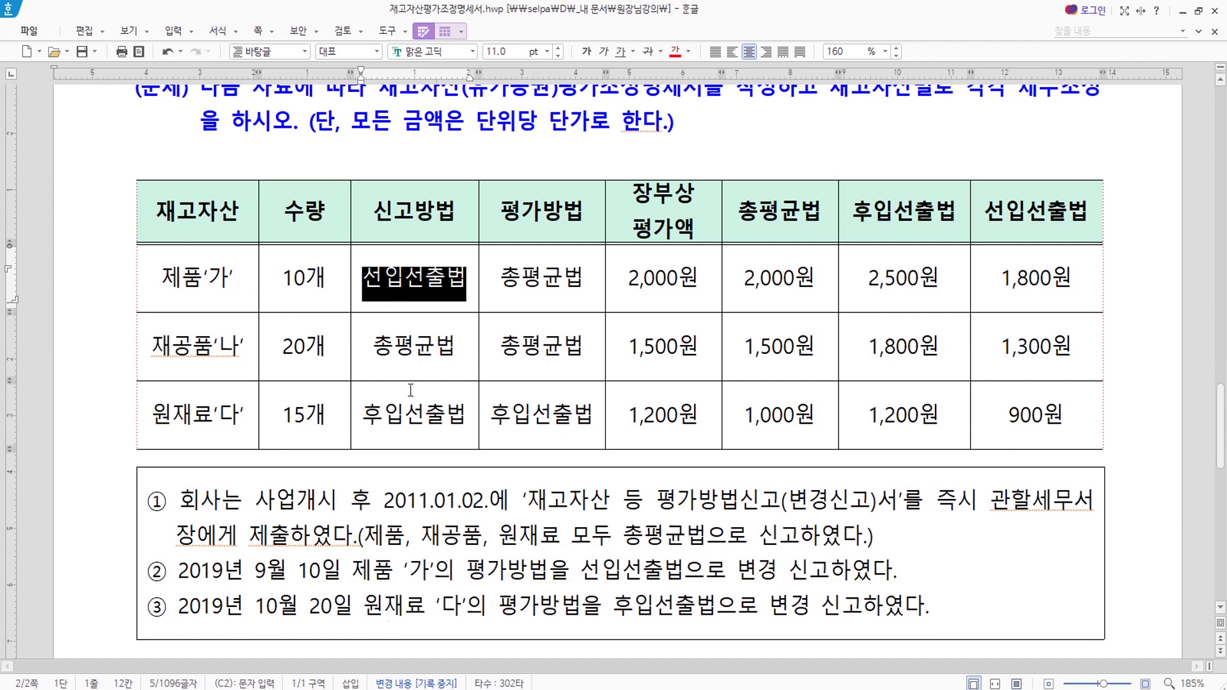
{"action": "left_click", "coordinate": [417, 503]}
Go to 기출문제 > 전산세무1급 > 제88회 > 3교시 and launch the Tax program.
{"action": "key", "text": "alt+Tab"}
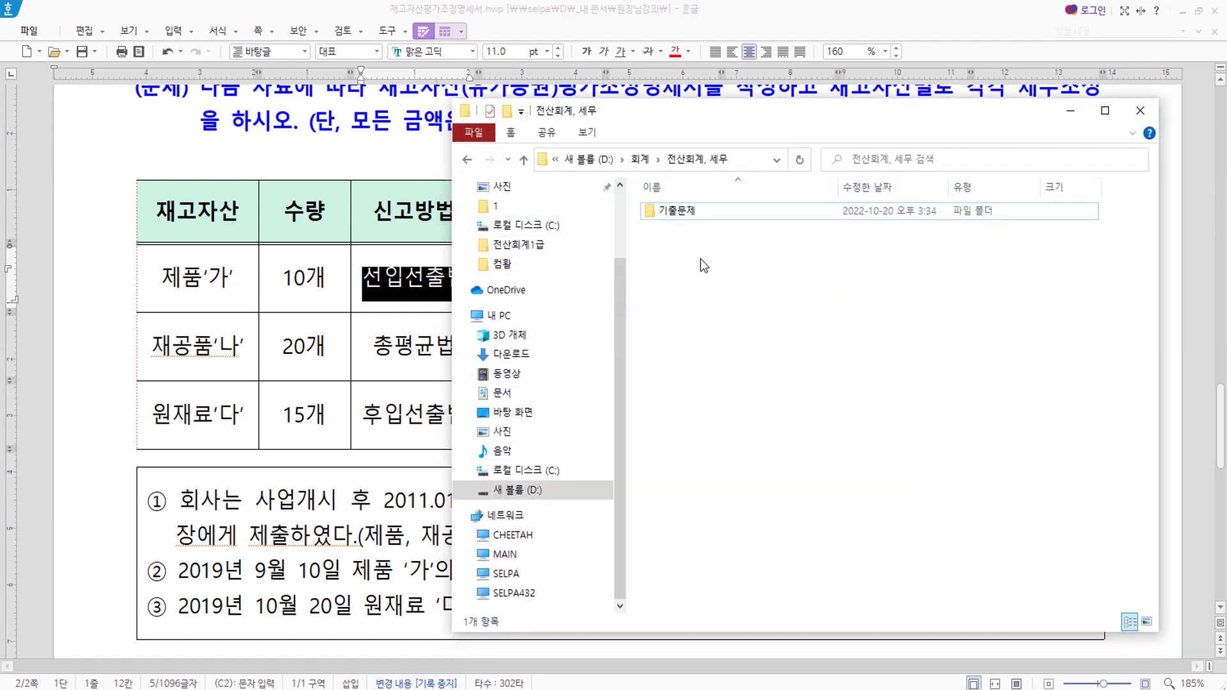
{"action": "double_click", "coordinate": [679, 211]}
{"action": "left_click", "coordinate": [706, 215]}
{"action": "double_click", "coordinate": [706, 212]}
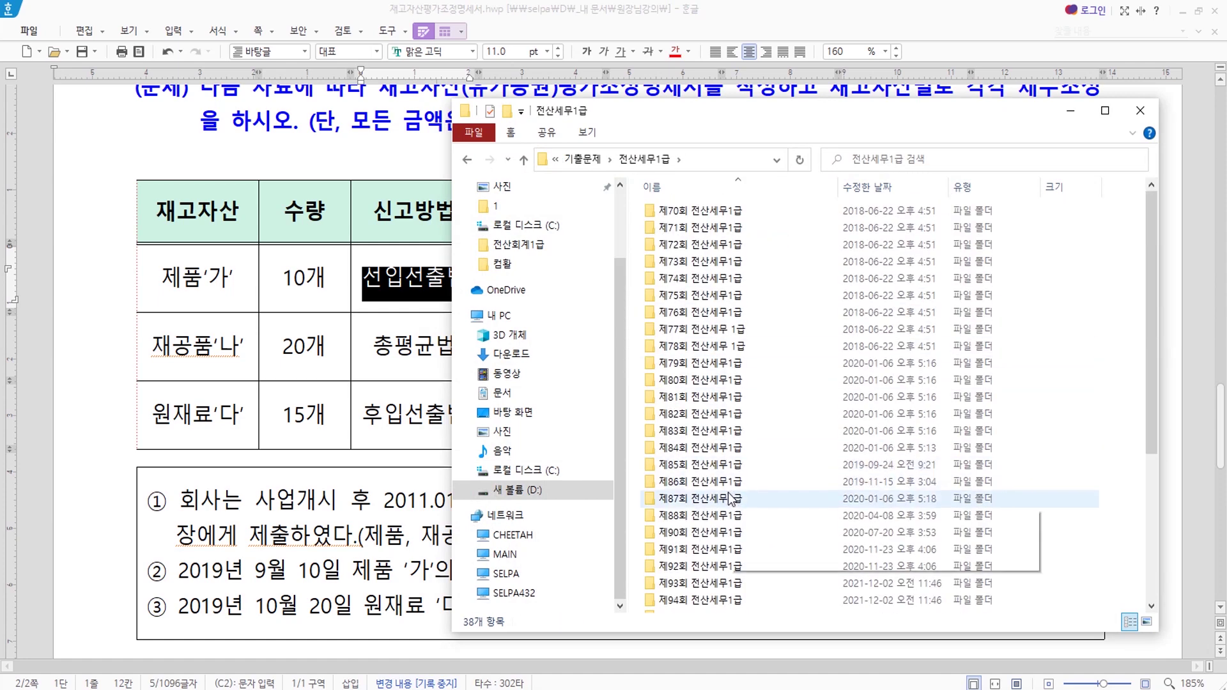
{"action": "double_click", "coordinate": [708, 517]}
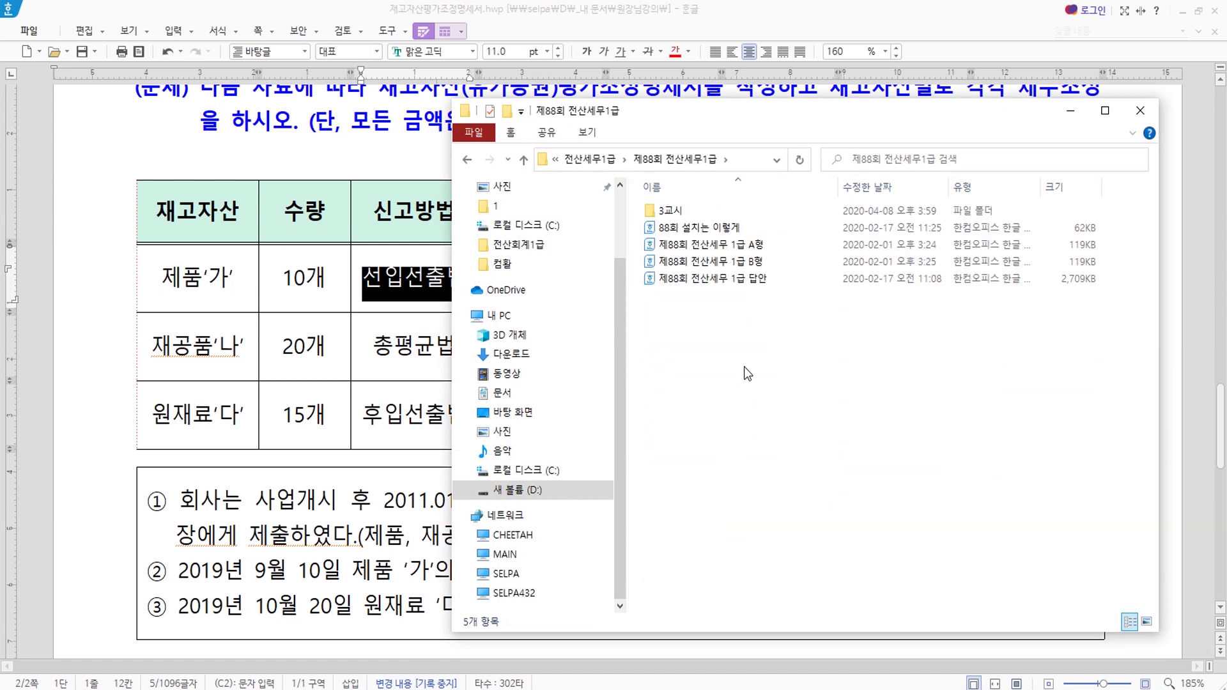
{"action": "double_click", "coordinate": [685, 210]}
{"action": "left_click", "coordinate": [669, 228]}
{"action": "double_click", "coordinate": [670, 229]}
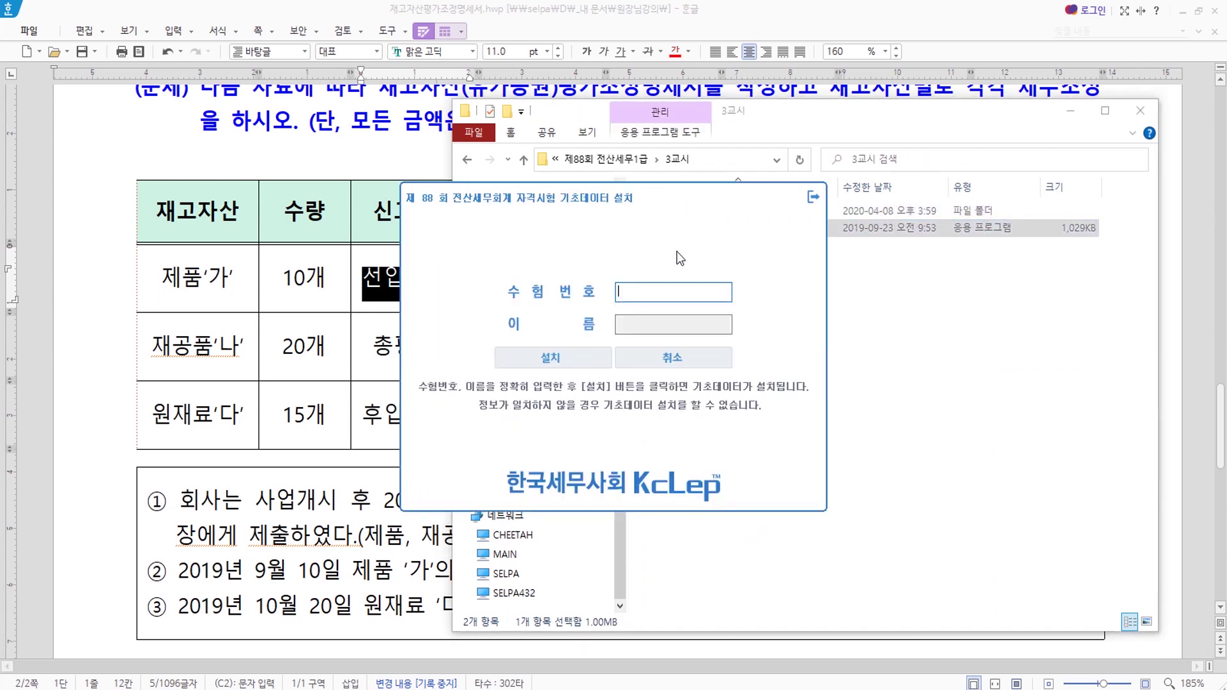
Enter the examinee number and examinee name, then install the exam base data.
{"action": "type", "text": "11111111"}
{"action": "key", "text": "Tab"}
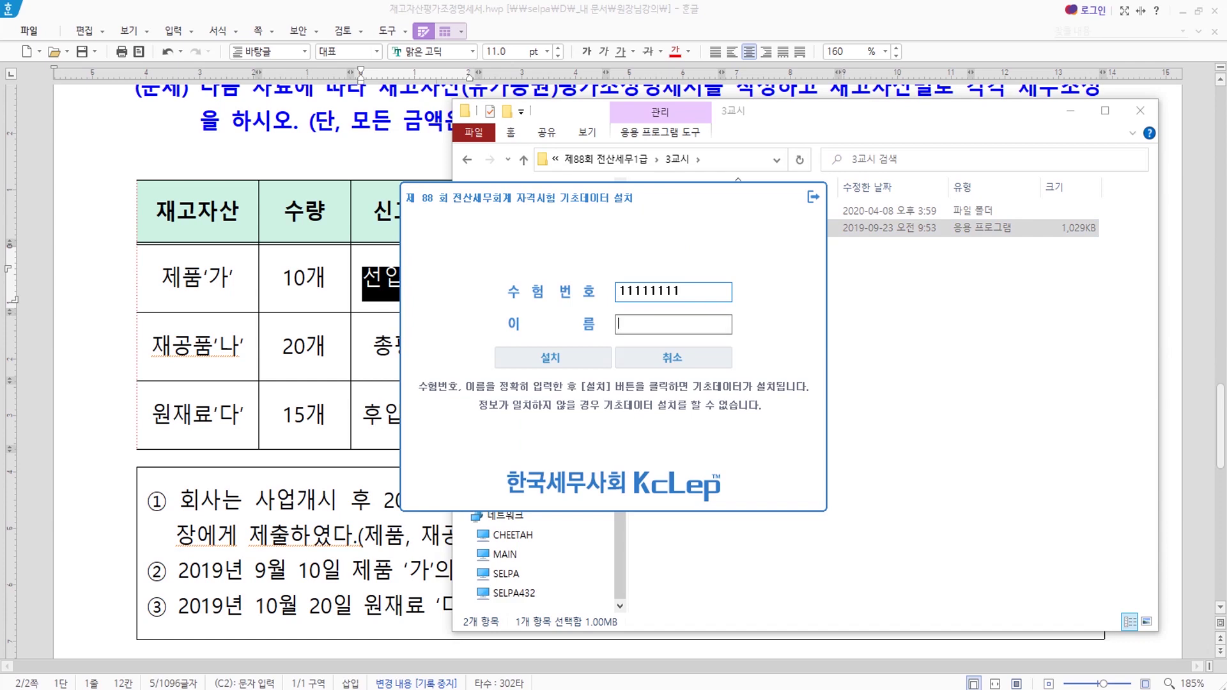
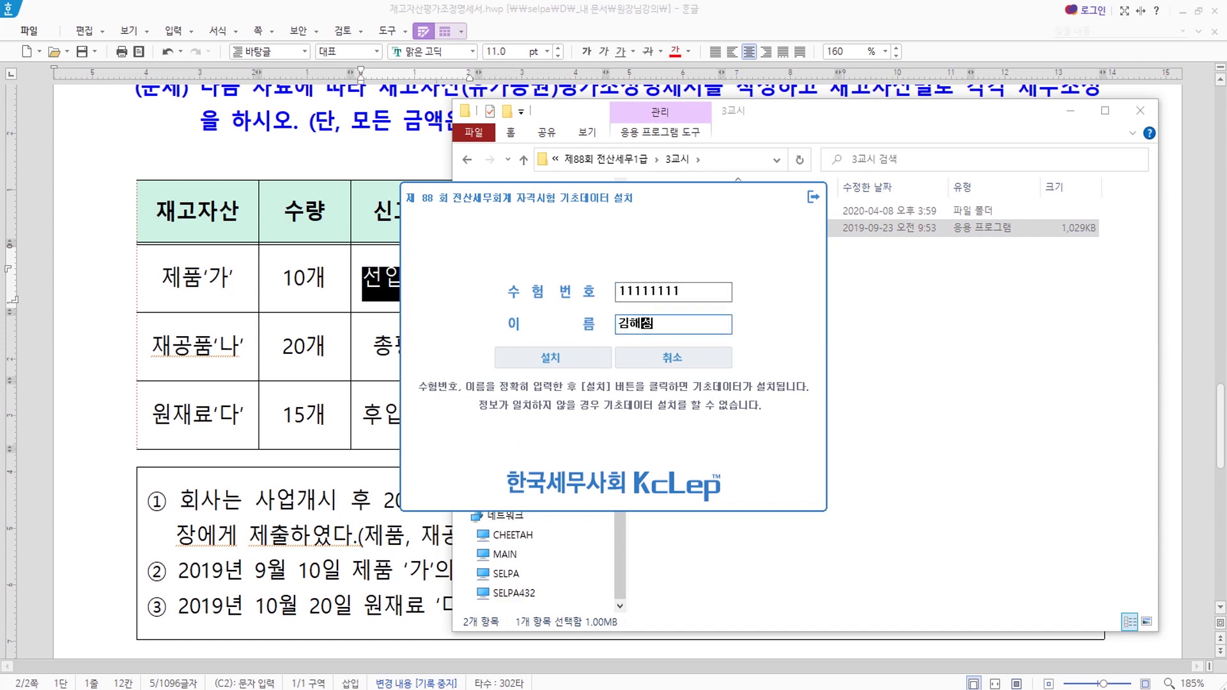
{"action": "left_click", "coordinate": [582, 353]}
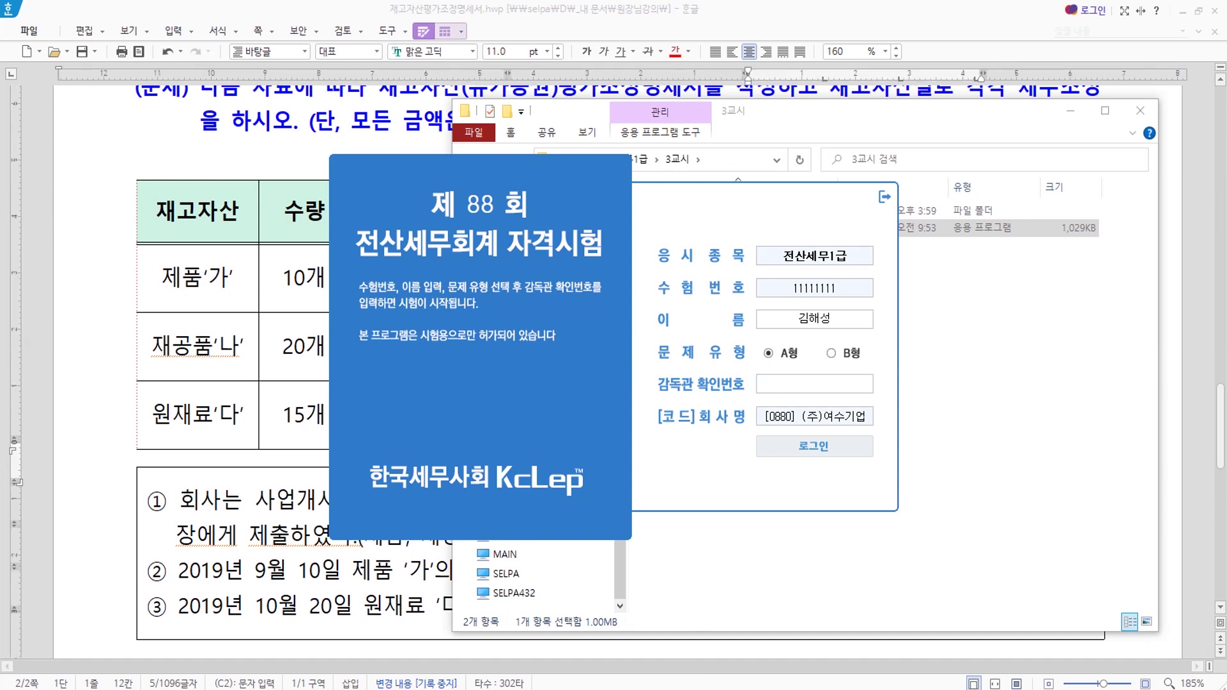
Paste the supervisor confirmation code from the setup guide and log in to KcLep.
{"action": "key", "text": "alt+Tab"}
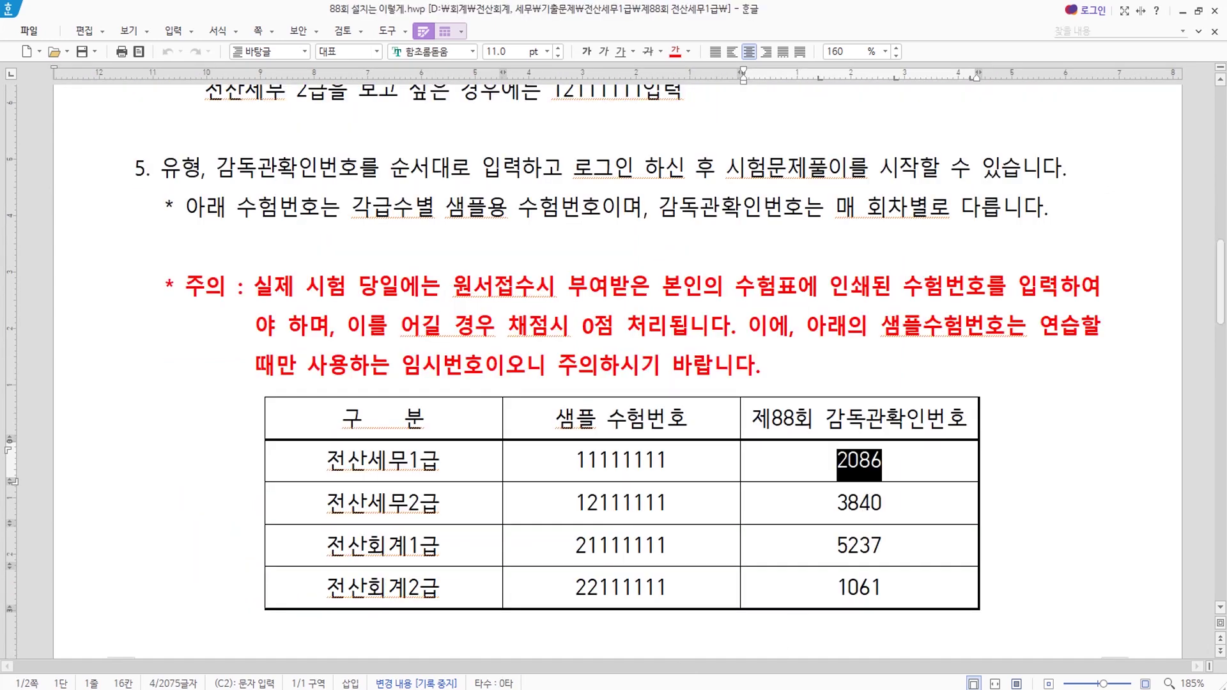
{"action": "key", "text": "alt+Tab"}
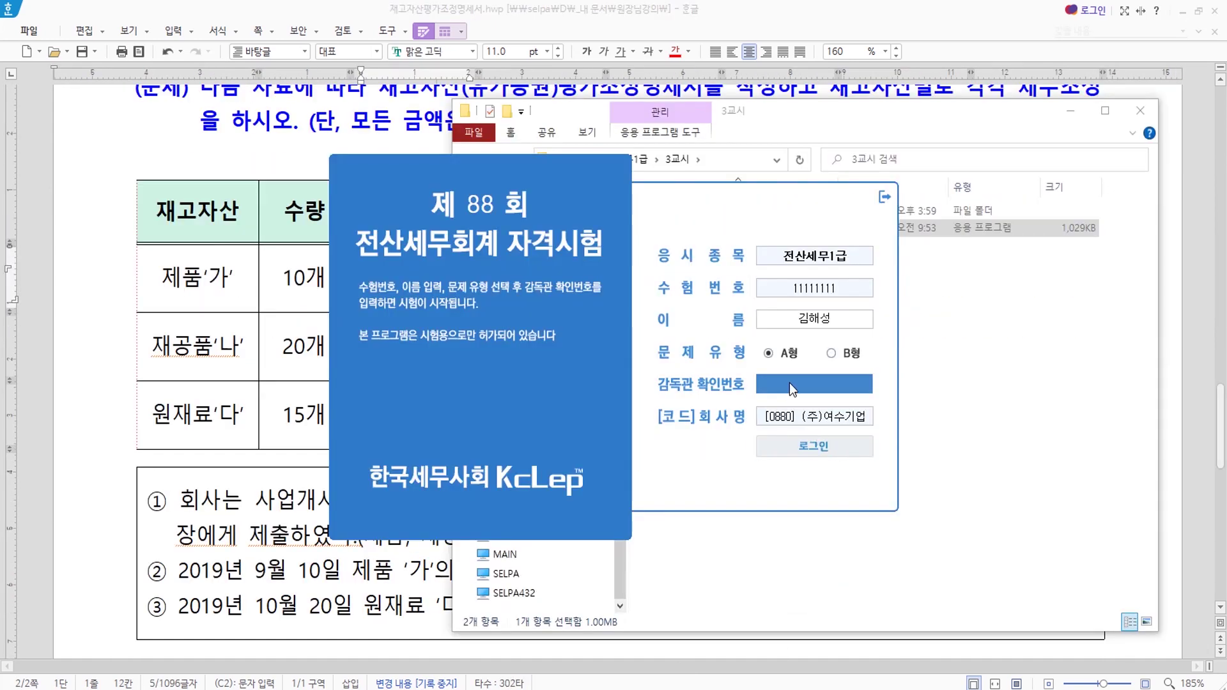
{"action": "key", "text": "ctrl+v"}
{"action": "key", "text": "Return"}
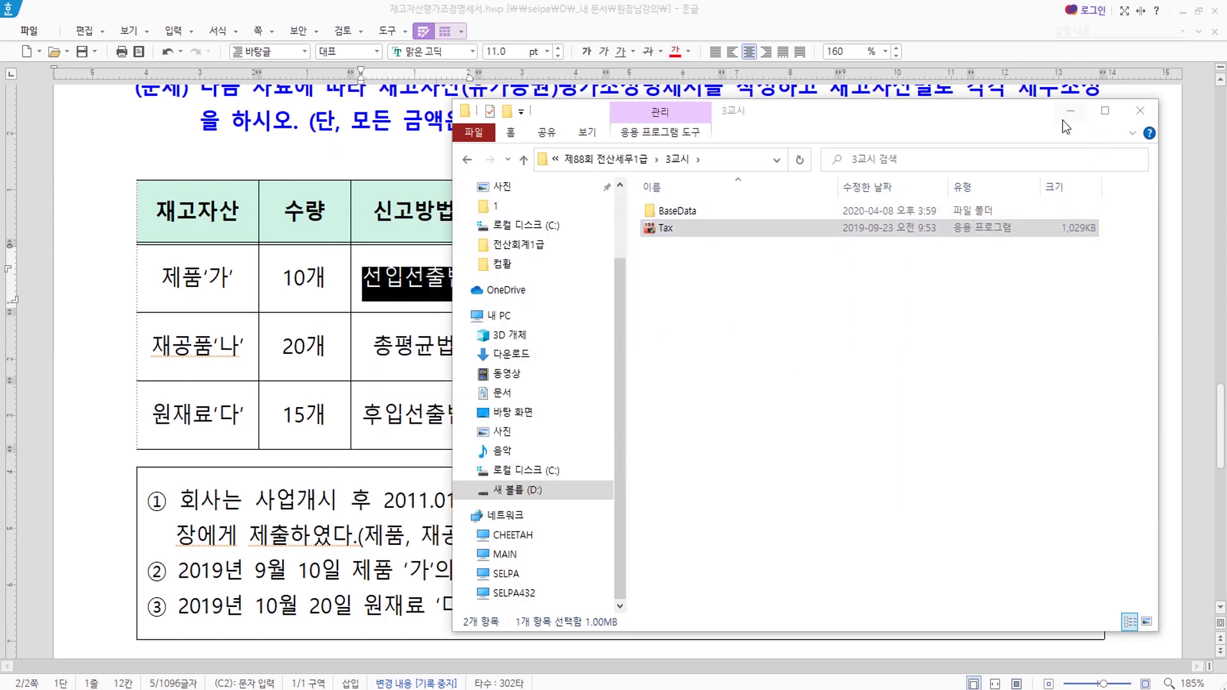
{"action": "key", "text": "alt+Tab"}
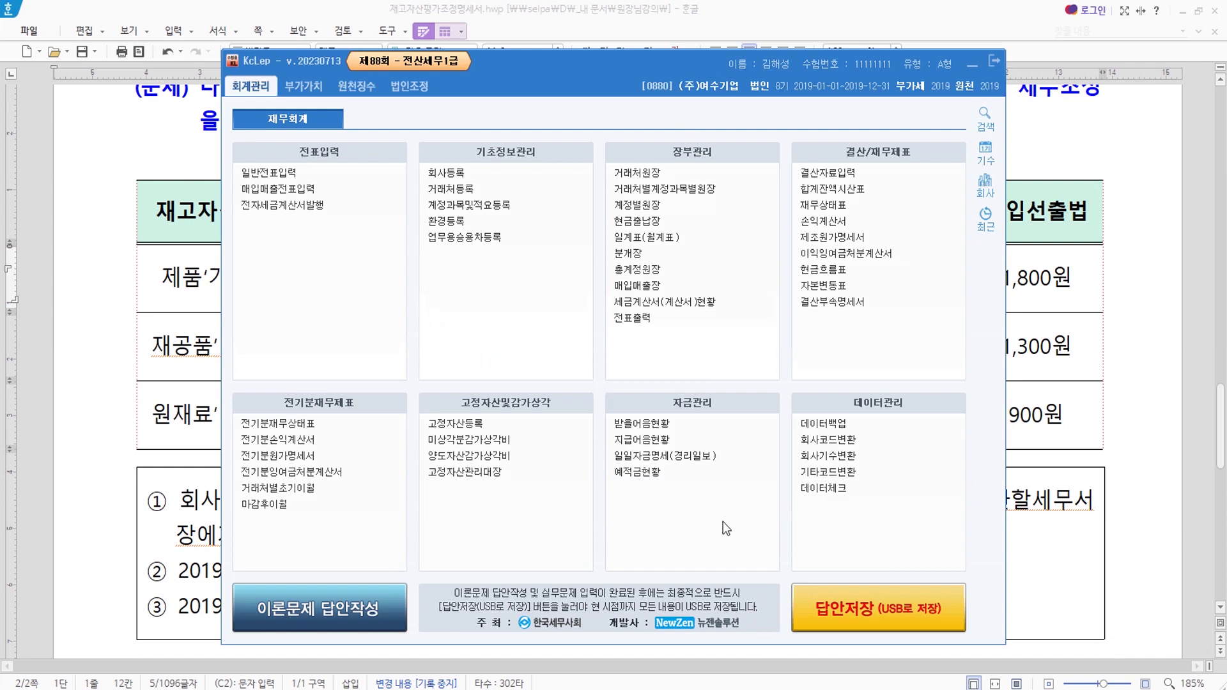
Switch to company 0881 (주)모두전자 and open 재고자산(유가증권)평가조정명세서 under 법인조정.
{"action": "left_click", "coordinate": [712, 87]}
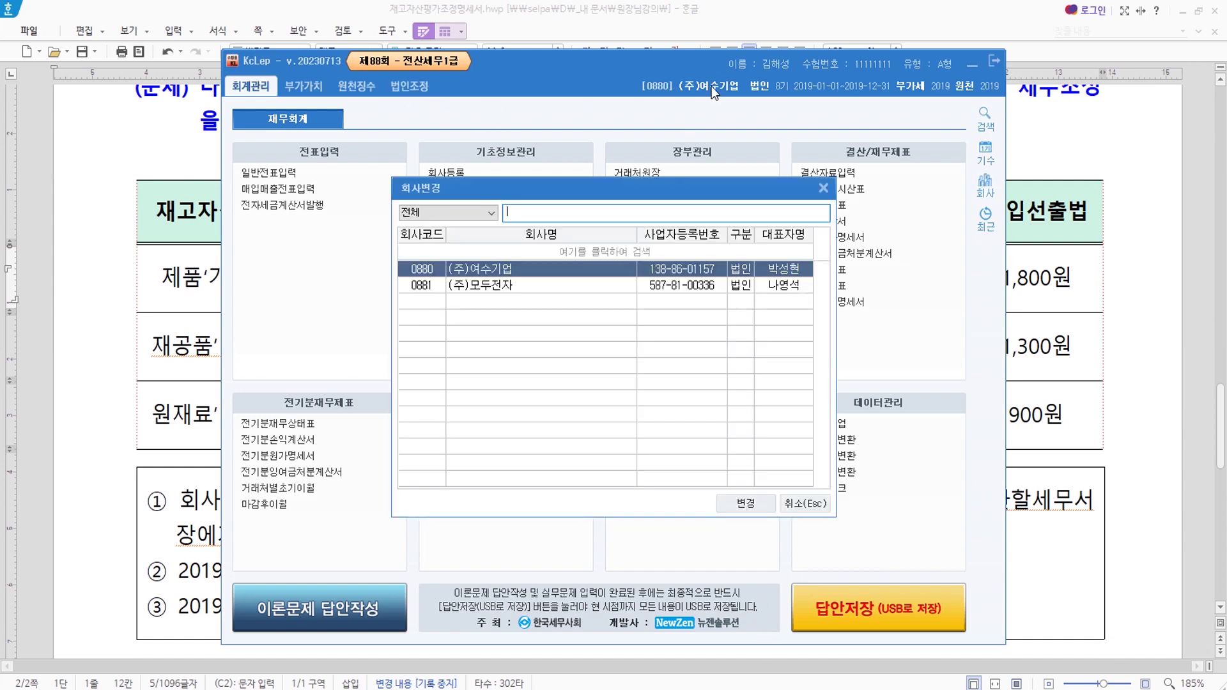
{"action": "left_click", "coordinate": [516, 284]}
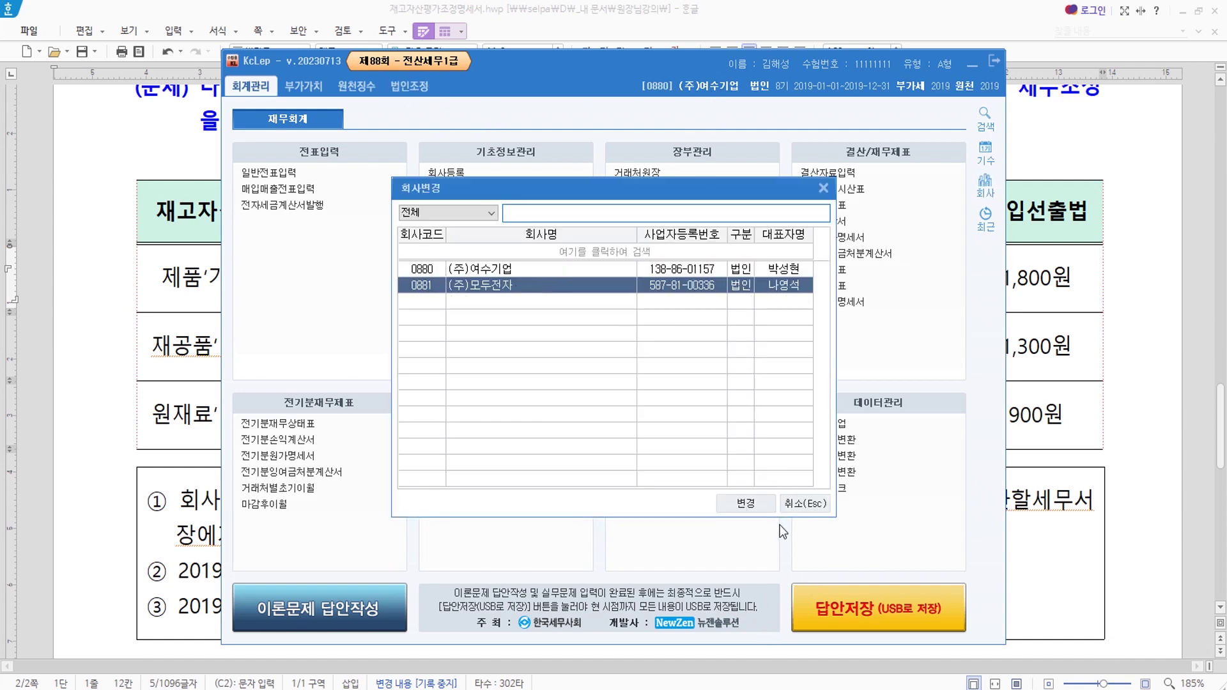
{"action": "left_click", "coordinate": [746, 504]}
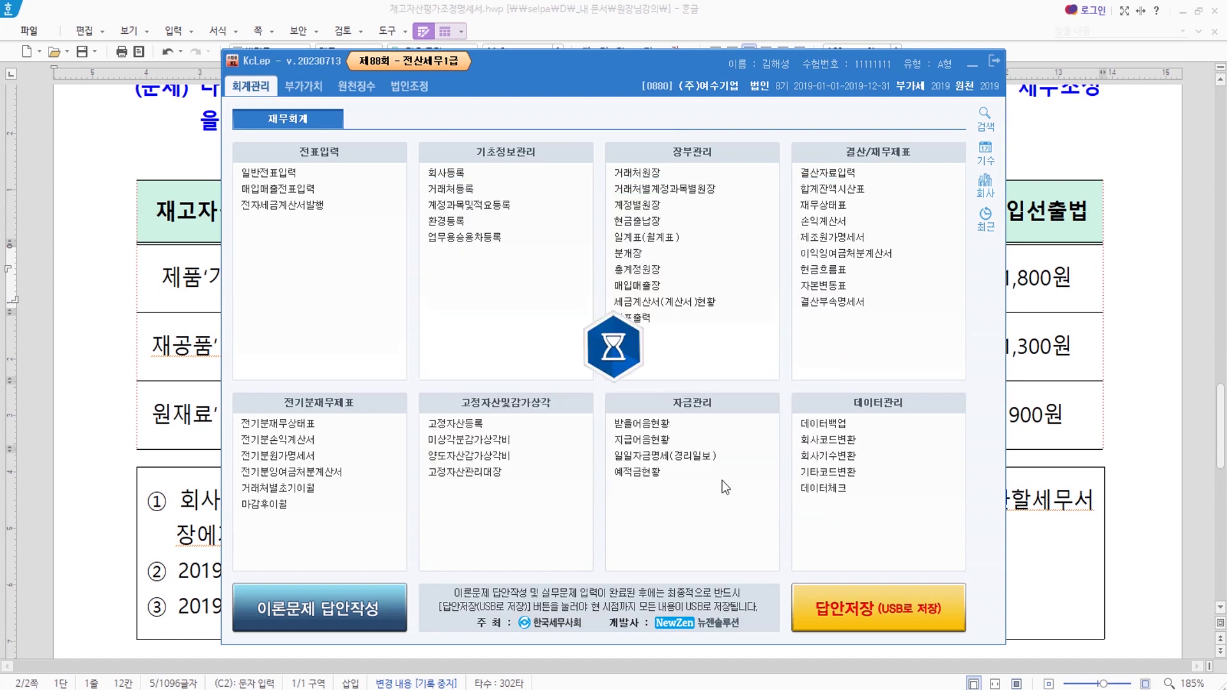
{"action": "left_click", "coordinate": [417, 90]}
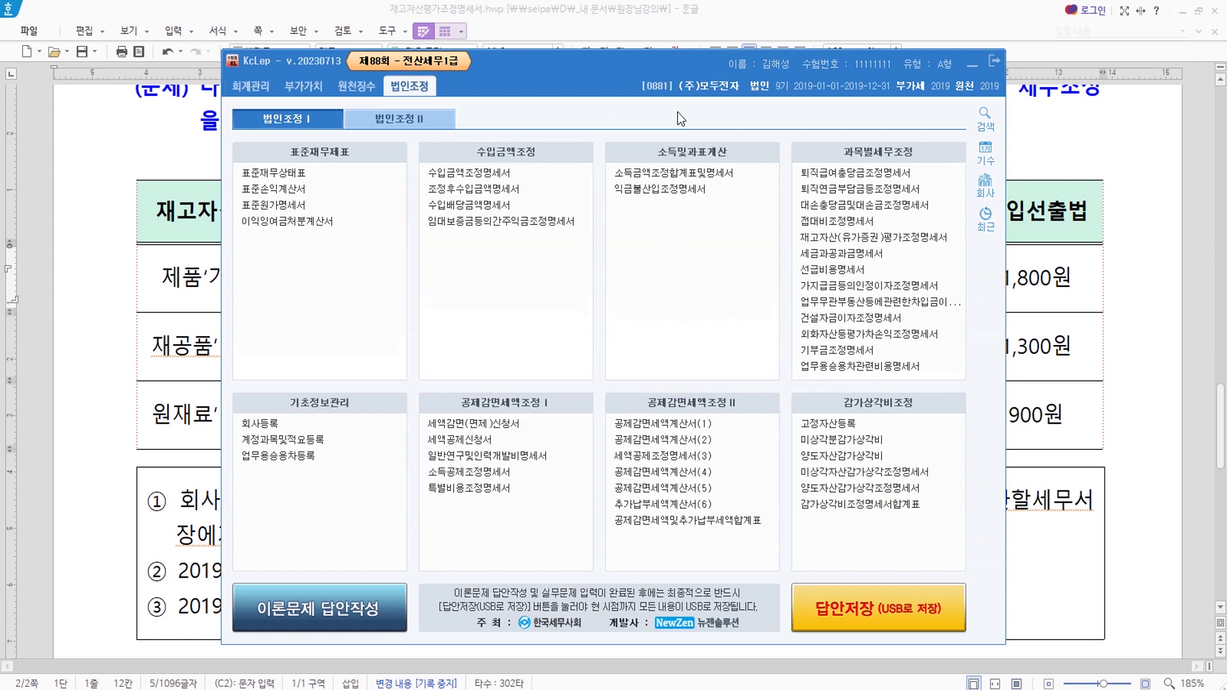
{"action": "left_click", "coordinate": [869, 241]}
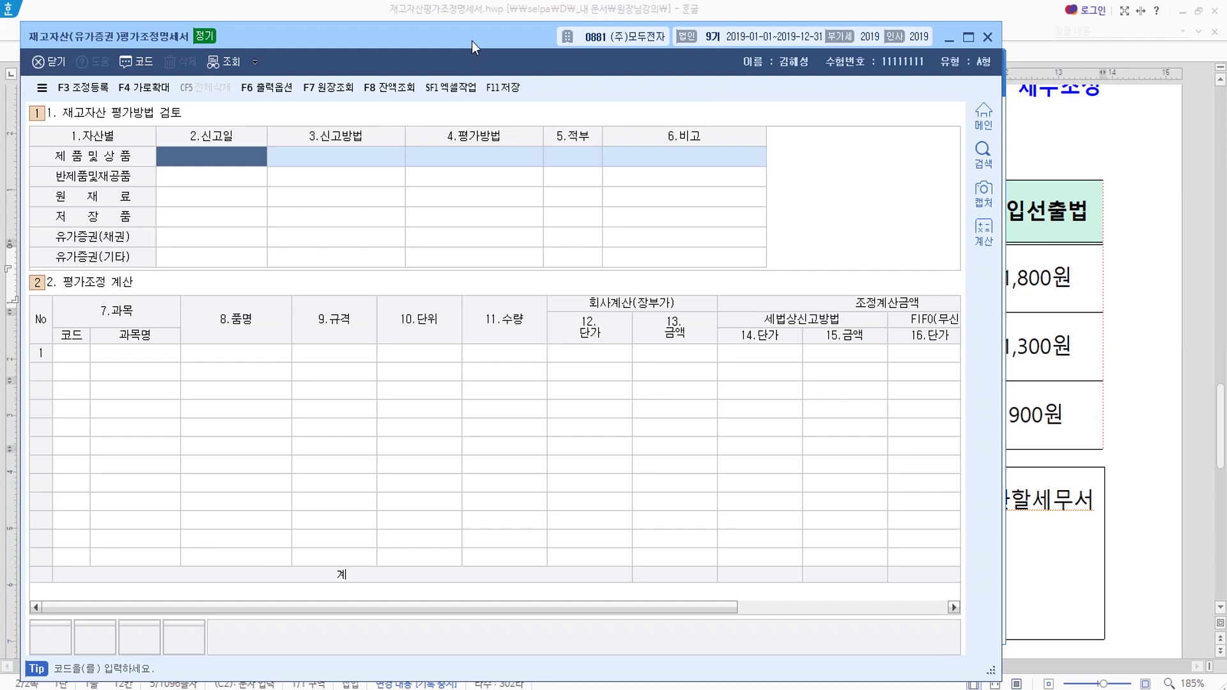
Fill the 제품 및 상품 row: report date 2019-09-10, reported 02 선입선출법, valuation 04 총평균법.
{"action": "left_click_drag", "start_coordinate": [472, 40], "coordinate": [516, 372]}
{"action": "left_click", "coordinate": [986, 131]}
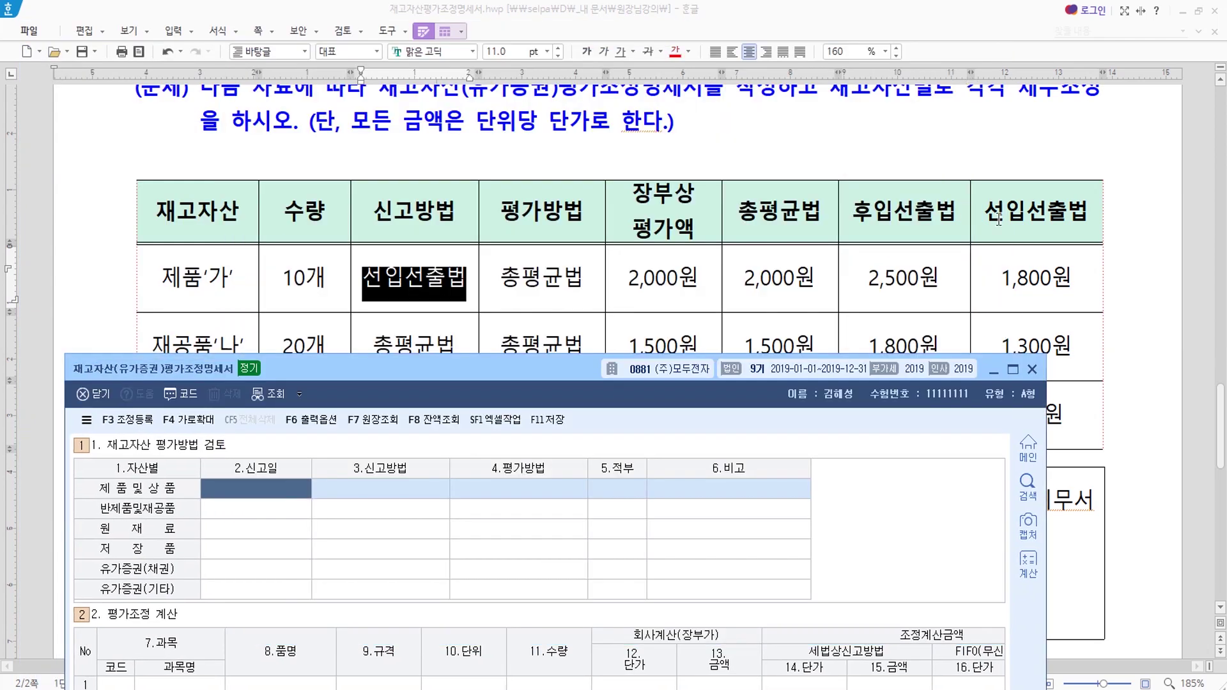
{"action": "scroll", "coordinate": [633, 257], "scroll_direction": "down", "scroll_amount": 2}
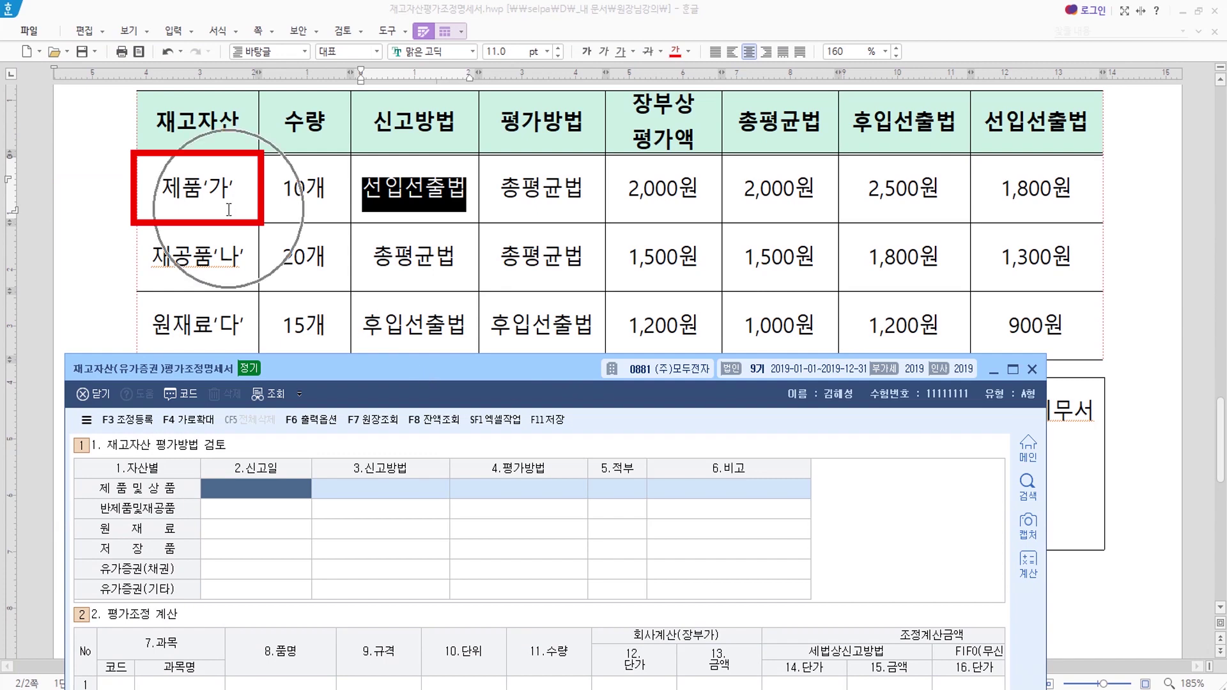
{"action": "left_click_drag", "start_coordinate": [447, 368], "coordinate": [523, 565]}
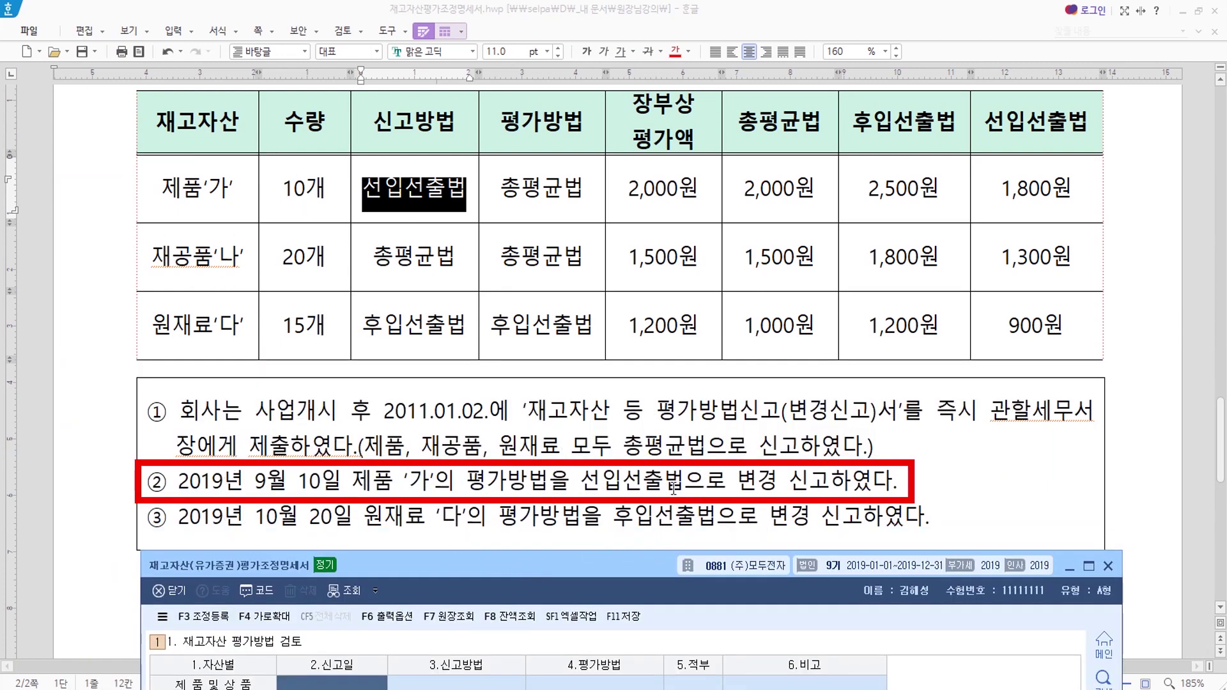
{"action": "left_click_drag", "start_coordinate": [607, 565], "coordinate": [600, 523]}
{"action": "type", "text": "201"}
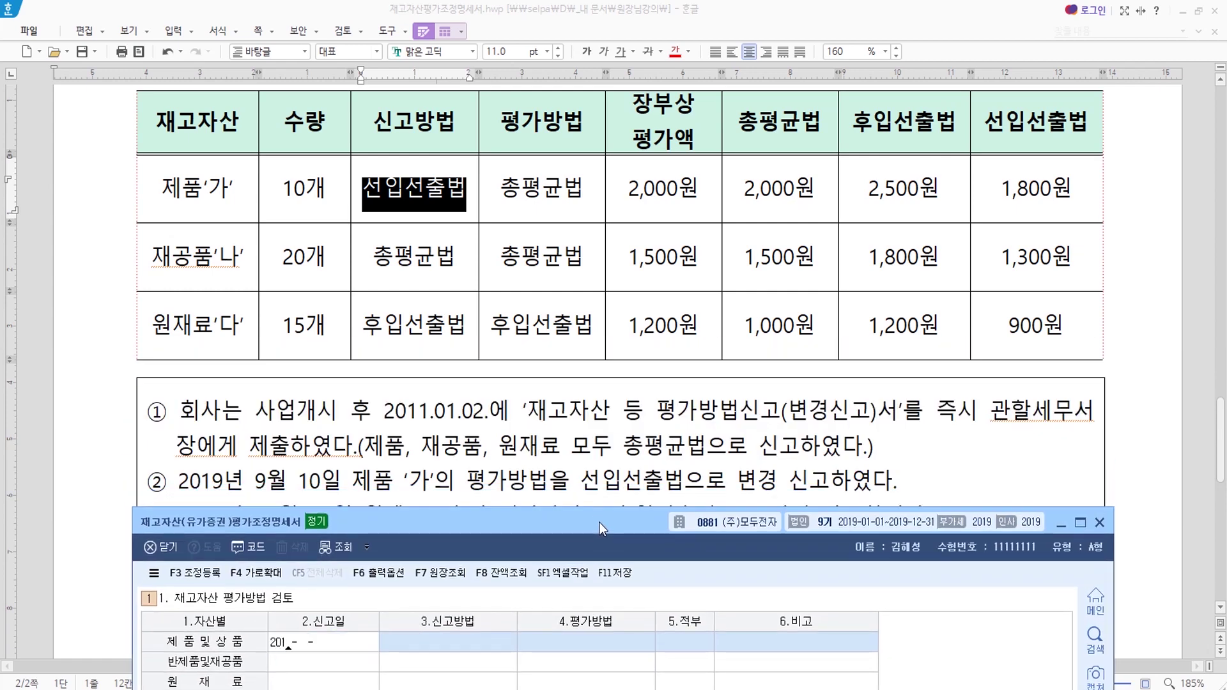
{"action": "type", "text": "9-09-10"}
{"action": "key", "text": "Return"}
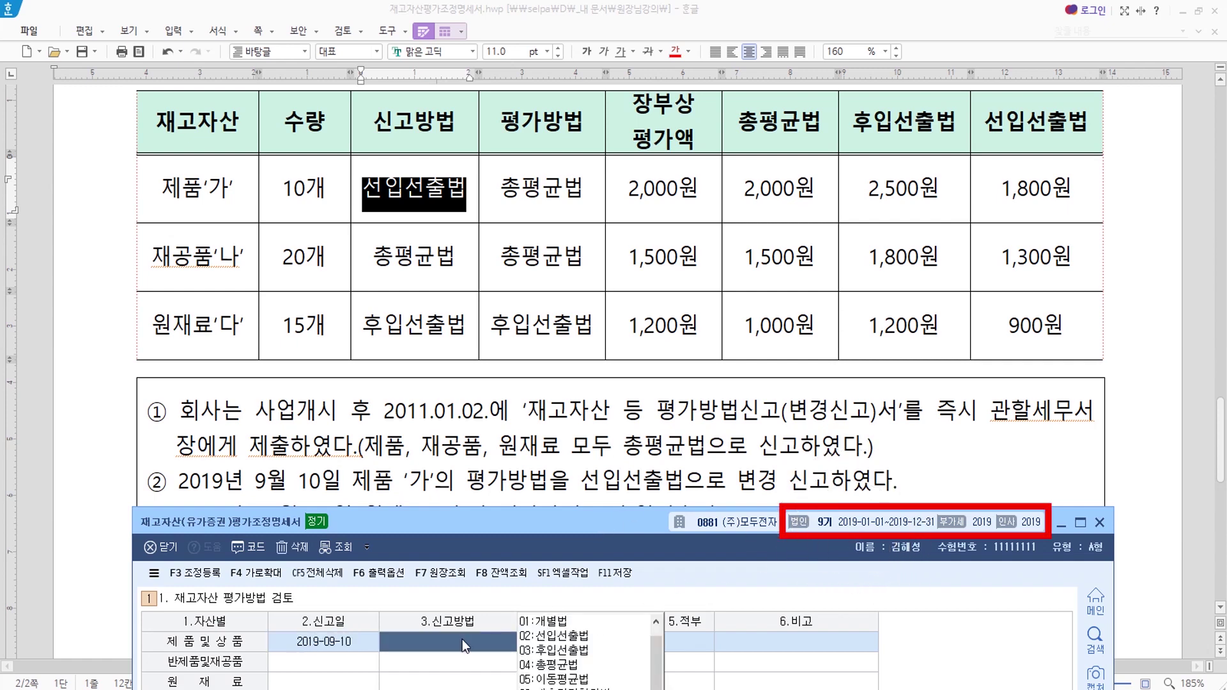
{"action": "left_click", "coordinate": [576, 637]}
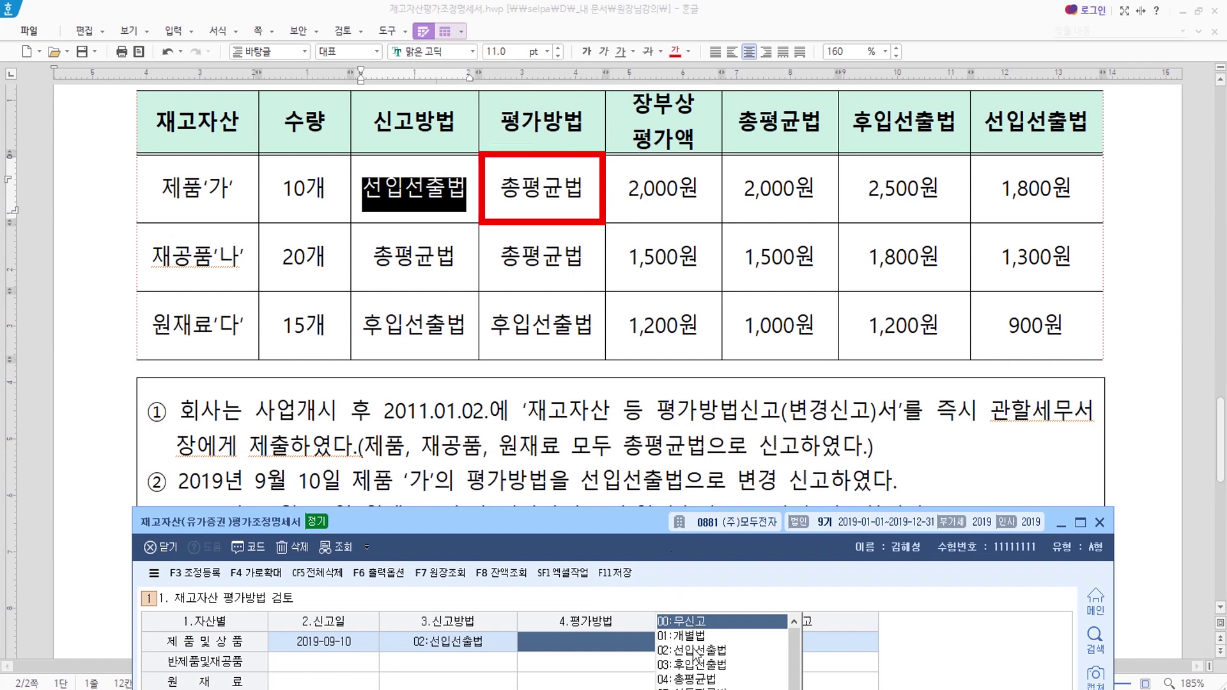
{"action": "left_click", "coordinate": [696, 680]}
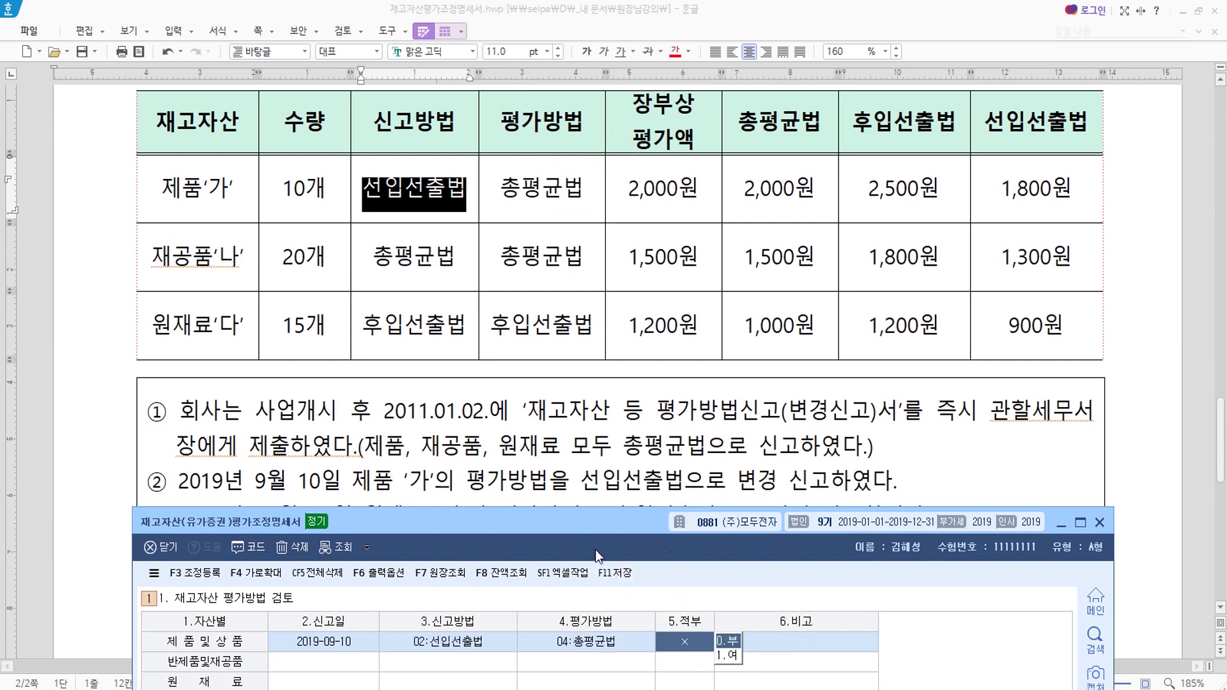
{"action": "left_click_drag", "start_coordinate": [589, 523], "coordinate": [577, 232]}
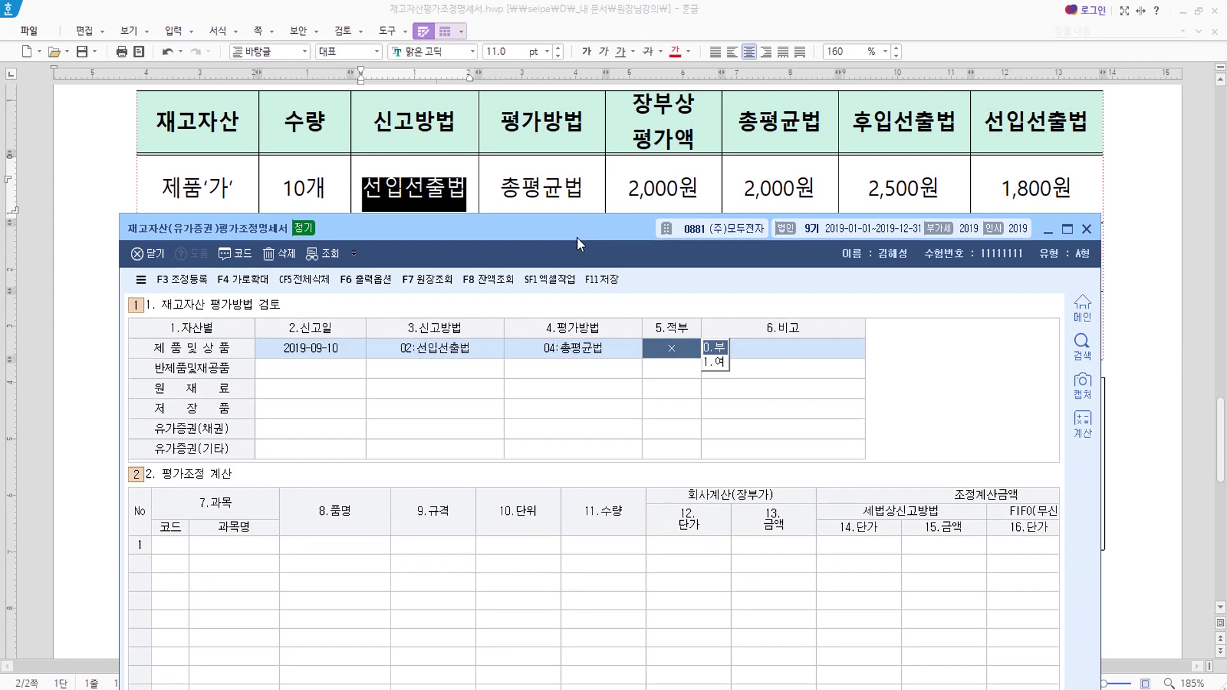
{"action": "left_click", "coordinate": [668, 350]}
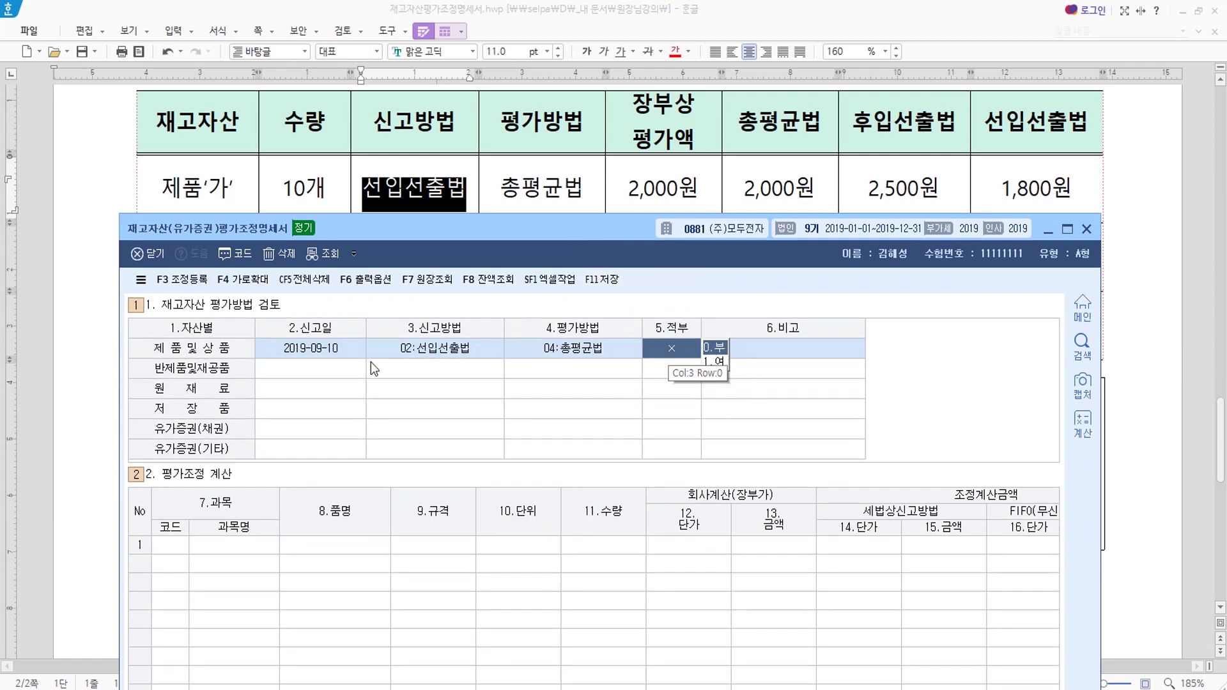
Fill the 반제품및재공품 row: report date 2011-01-02, reported and valuation method 04 총평균법 (○).
{"action": "left_click", "coordinate": [313, 376]}
{"action": "left_click_drag", "start_coordinate": [393, 235], "coordinate": [447, 524]}
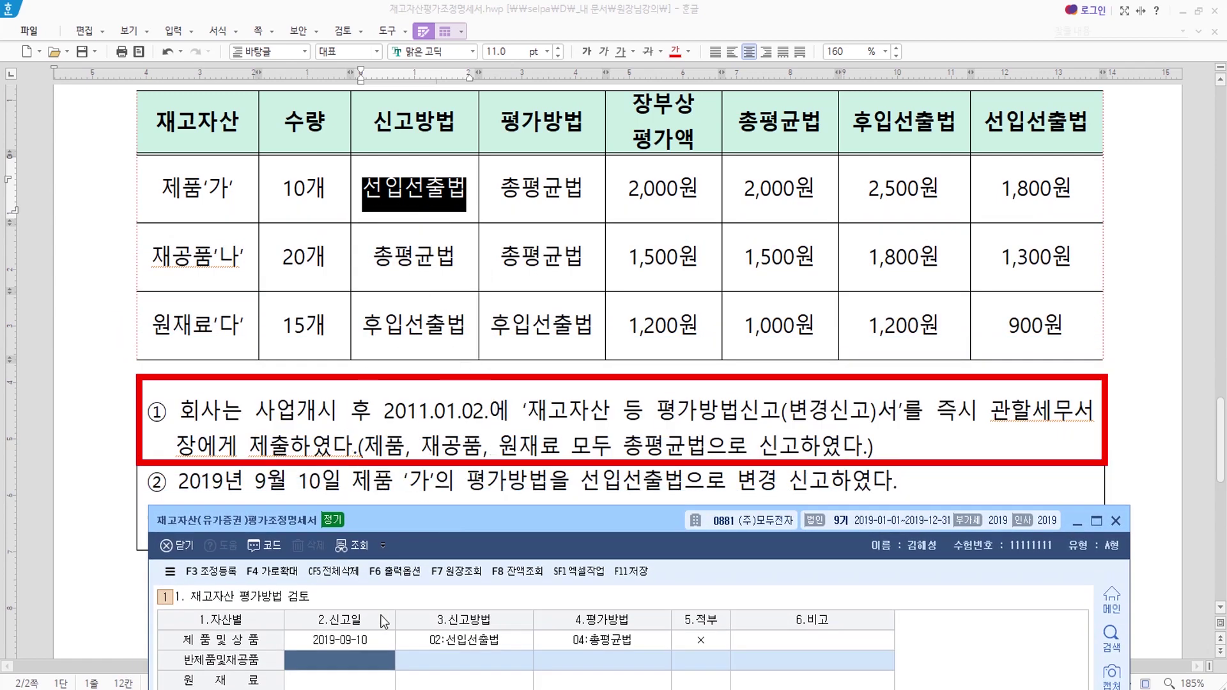
{"action": "type", "text": "2011-01-02"}
{"action": "key", "text": "Return"}
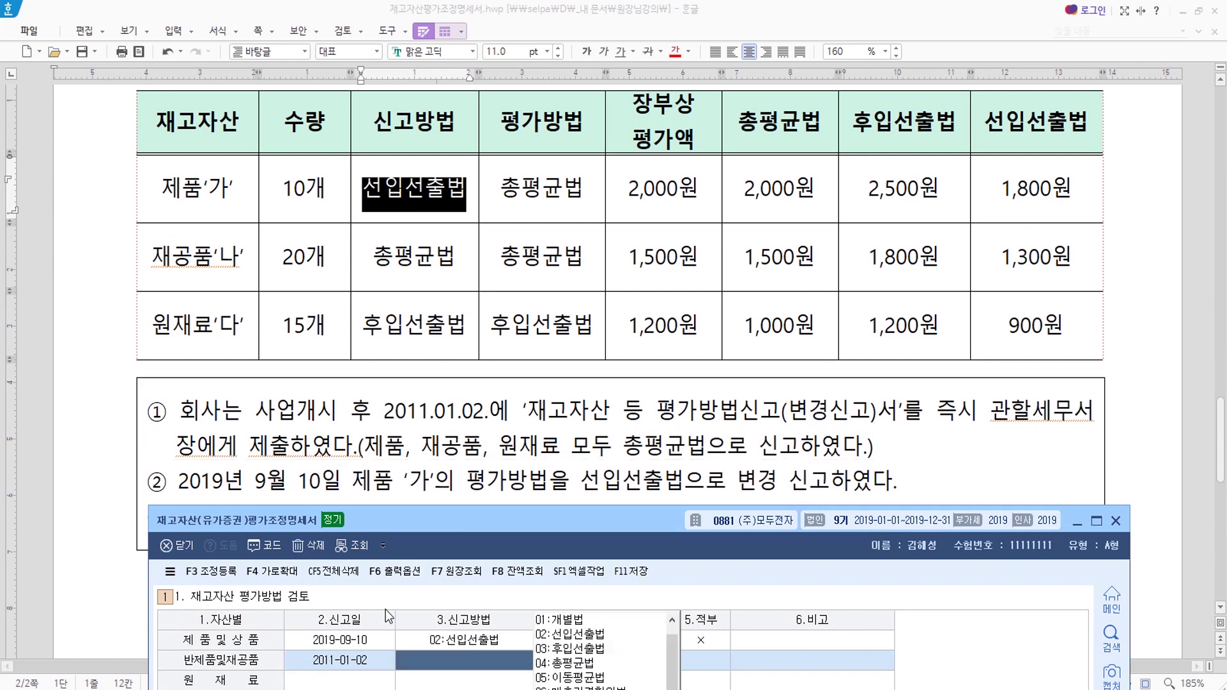
{"action": "type", "text": "4"}
{"action": "key", "text": "Return"}
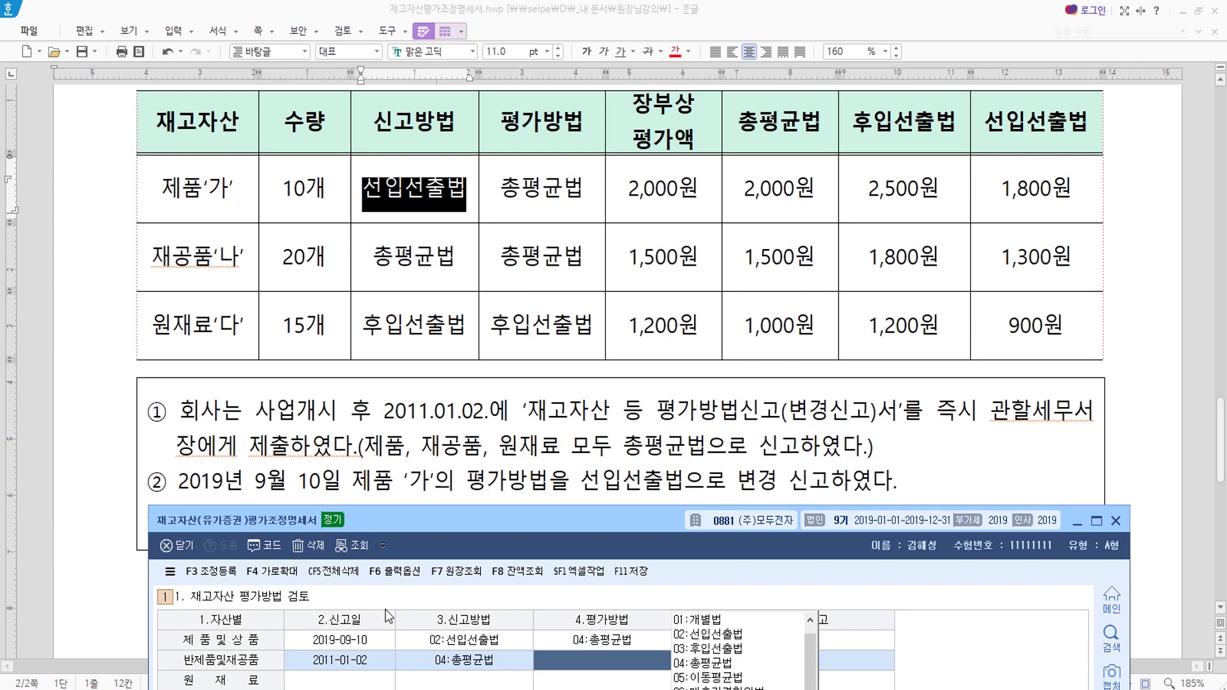
{"action": "type", "text": "4"}
{"action": "key", "text": "Return"}
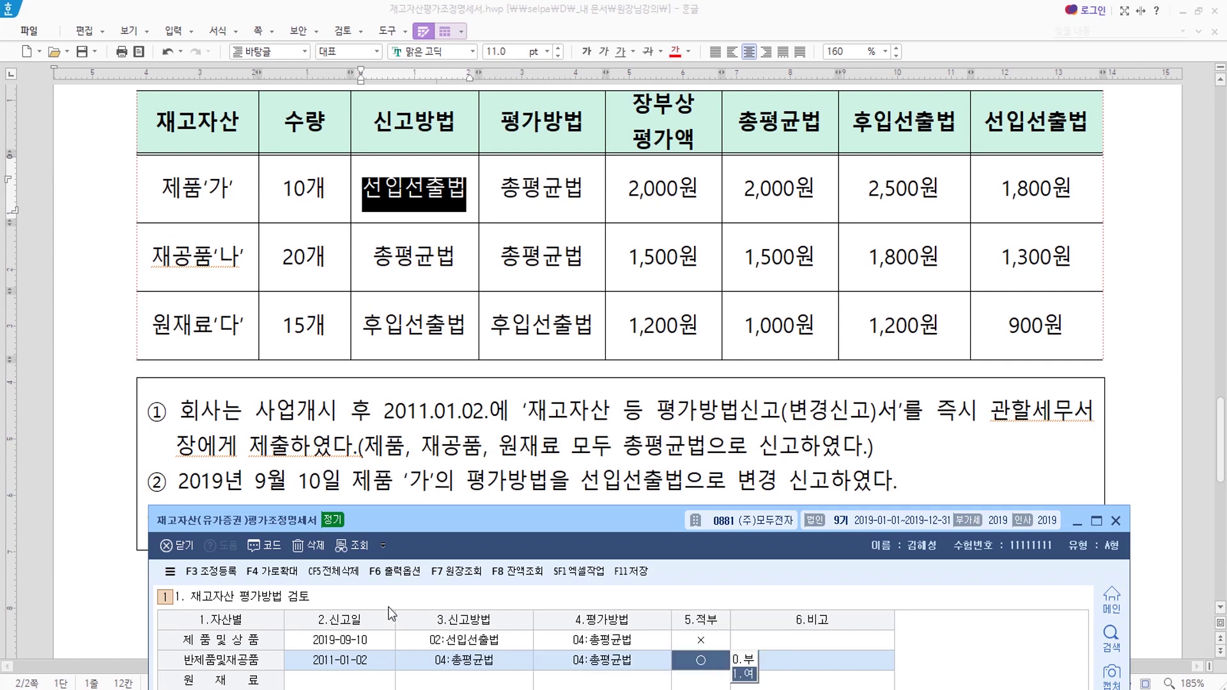
{"action": "left_click", "coordinate": [708, 666]}
{"action": "left_click_drag", "start_coordinate": [574, 518], "coordinate": [563, 286]}
{"action": "key", "text": "Return"}
{"action": "key", "text": "Return"}
Fill the 원재료 row: report date 2011-01-02, reported 04 총평균법, valuation 03 후입선출법.
{"action": "left_click_drag", "start_coordinate": [566, 274], "coordinate": [617, 560]}
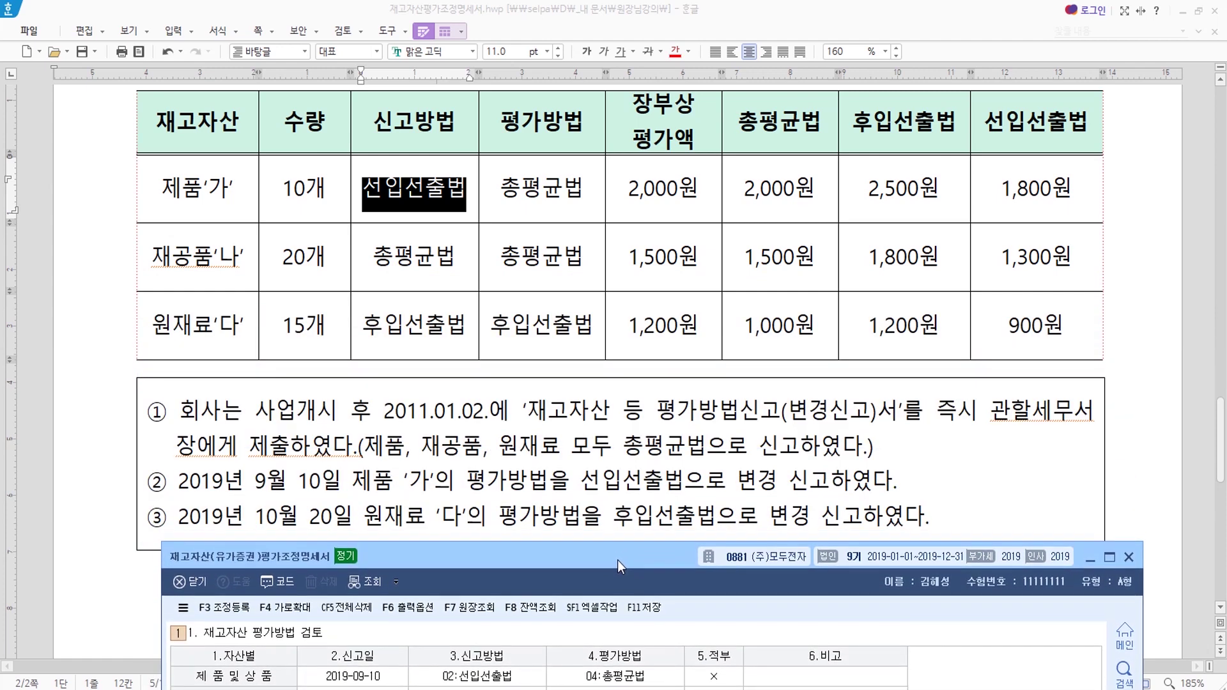
{"action": "left_click", "coordinate": [335, 525]}
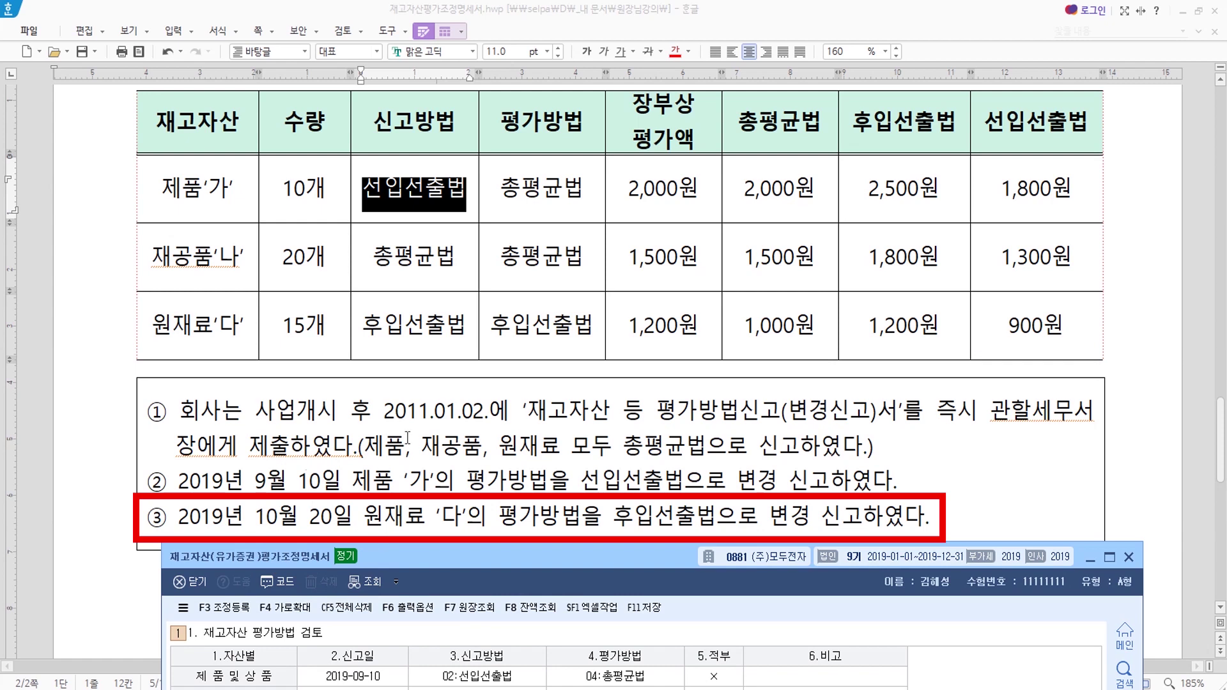
{"action": "left_click_drag", "start_coordinate": [488, 568], "coordinate": [514, 451]}
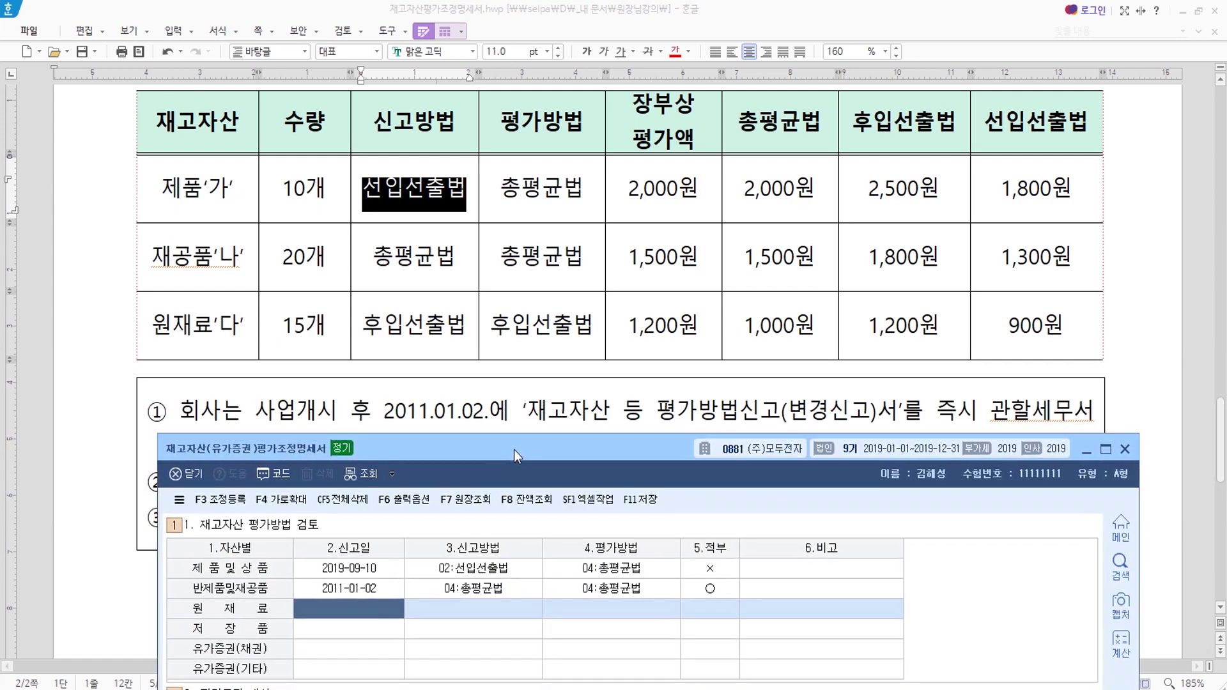
{"action": "left_click", "coordinate": [371, 617]}
{"action": "type", "text": "2011-"}
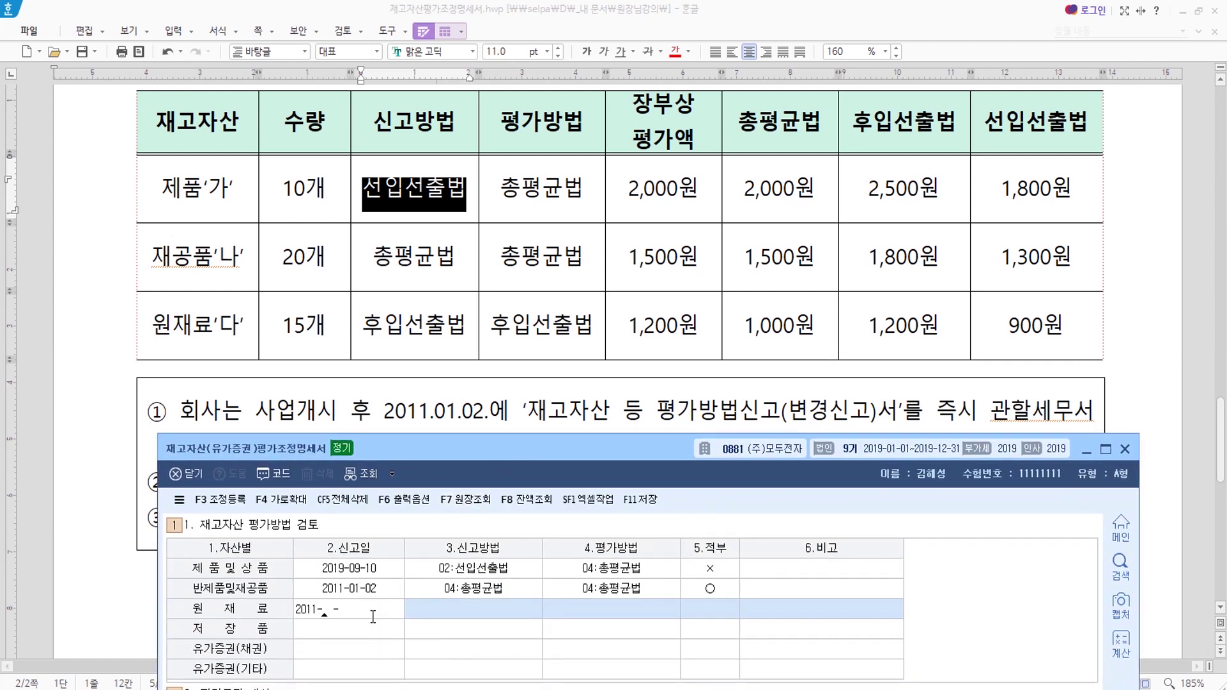
{"action": "type", "text": "01-02"}
{"action": "key", "text": "Return"}
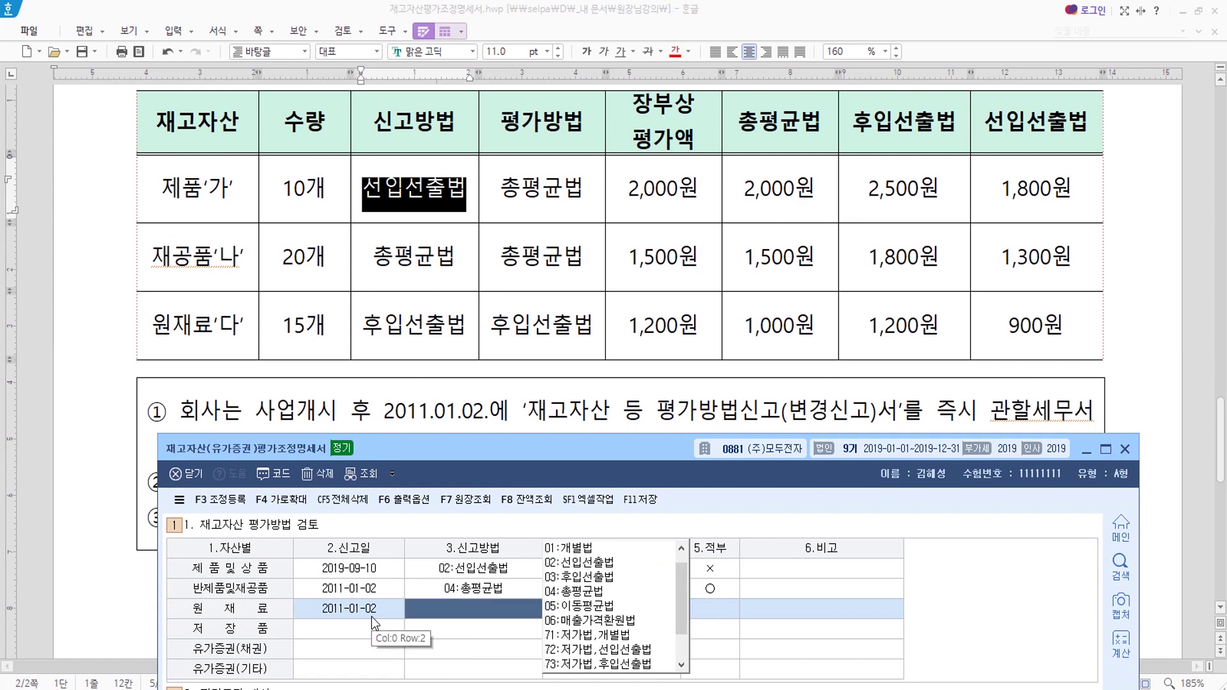
{"action": "type", "text": "4"}
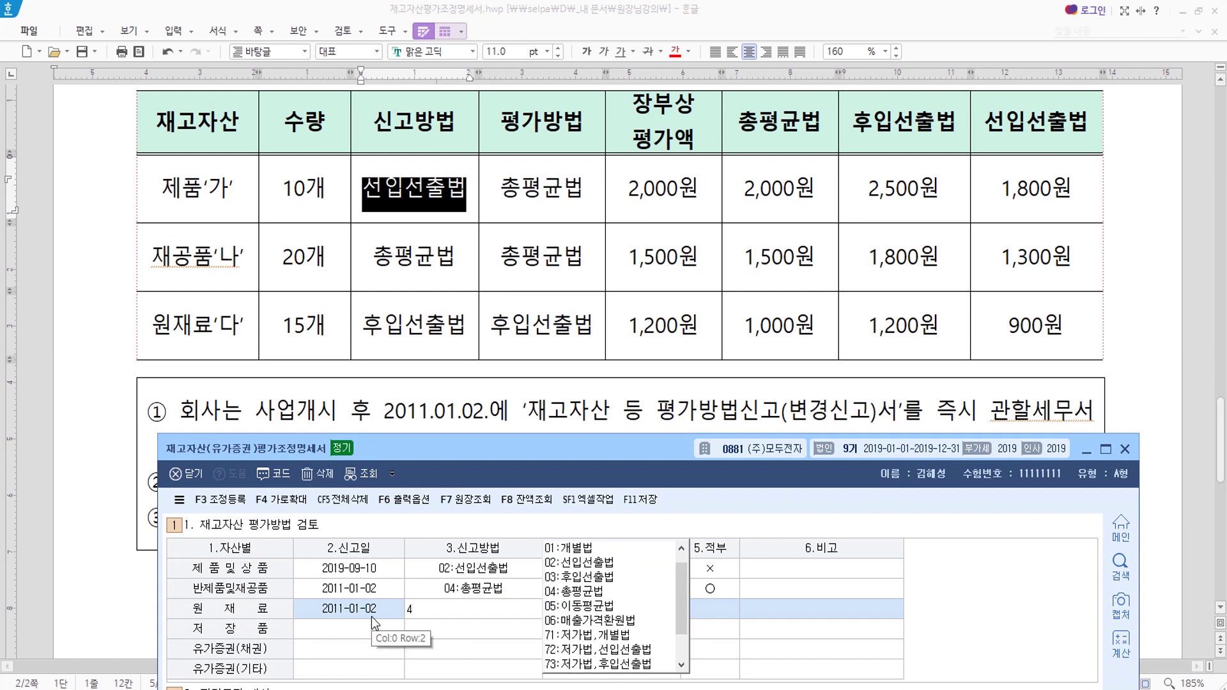
{"action": "key", "text": "Return"}
{"action": "left_click_drag", "start_coordinate": [506, 449], "coordinate": [505, 554]}
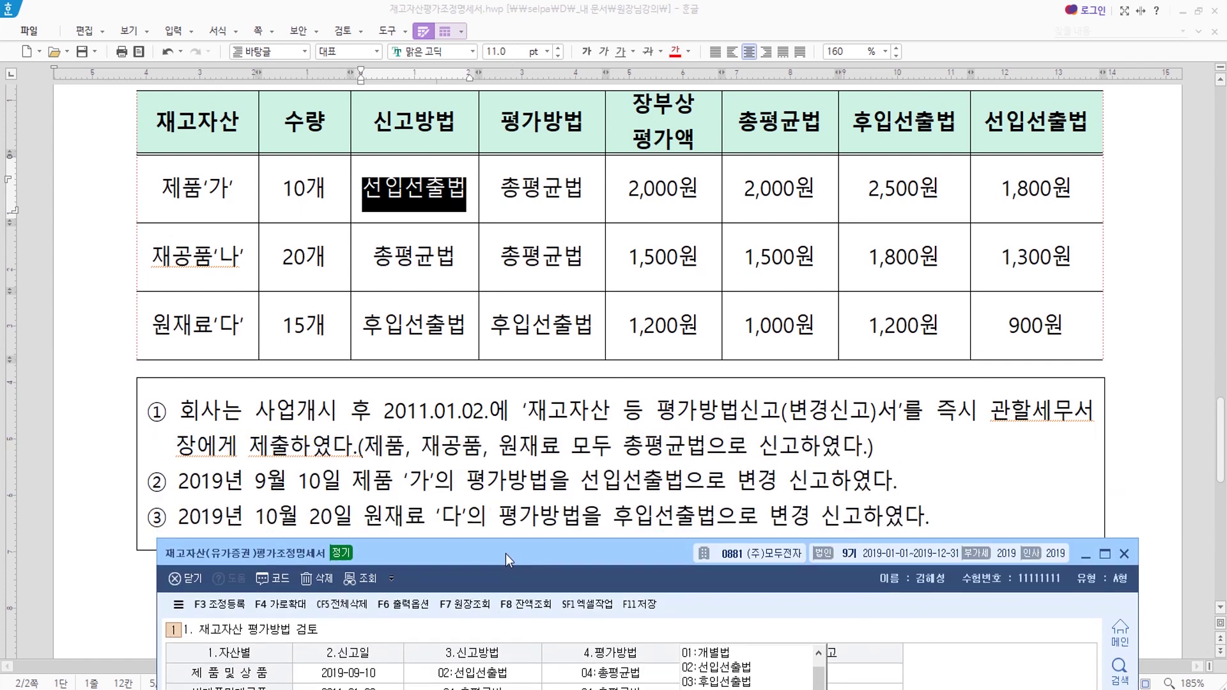
{"action": "left_click_drag", "start_coordinate": [594, 554], "coordinate": [566, 368]}
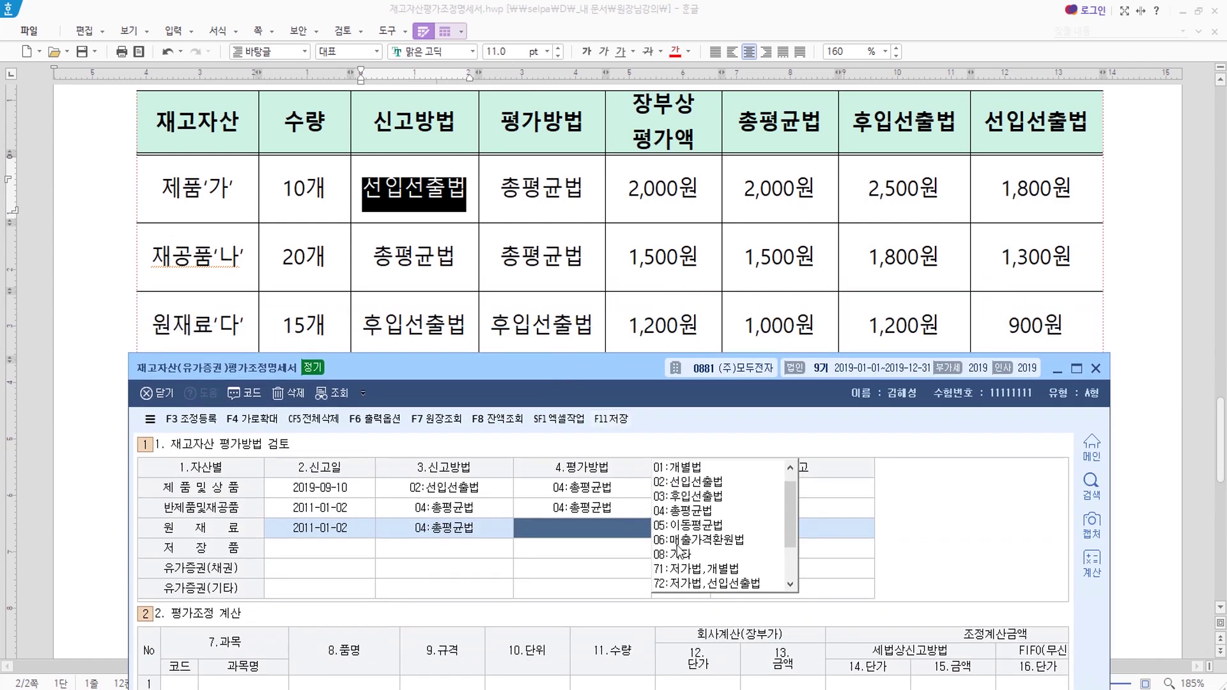
{"action": "left_click", "coordinate": [694, 498]}
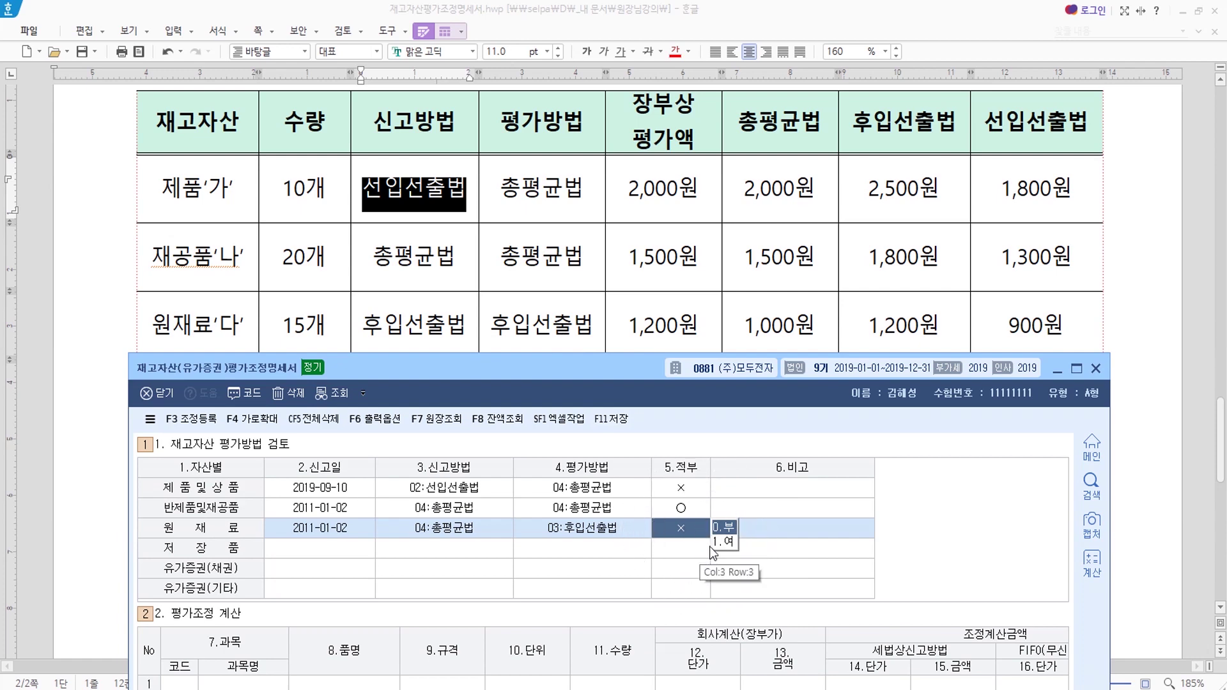
{"action": "left_click_drag", "start_coordinate": [655, 371], "coordinate": [670, 100]}
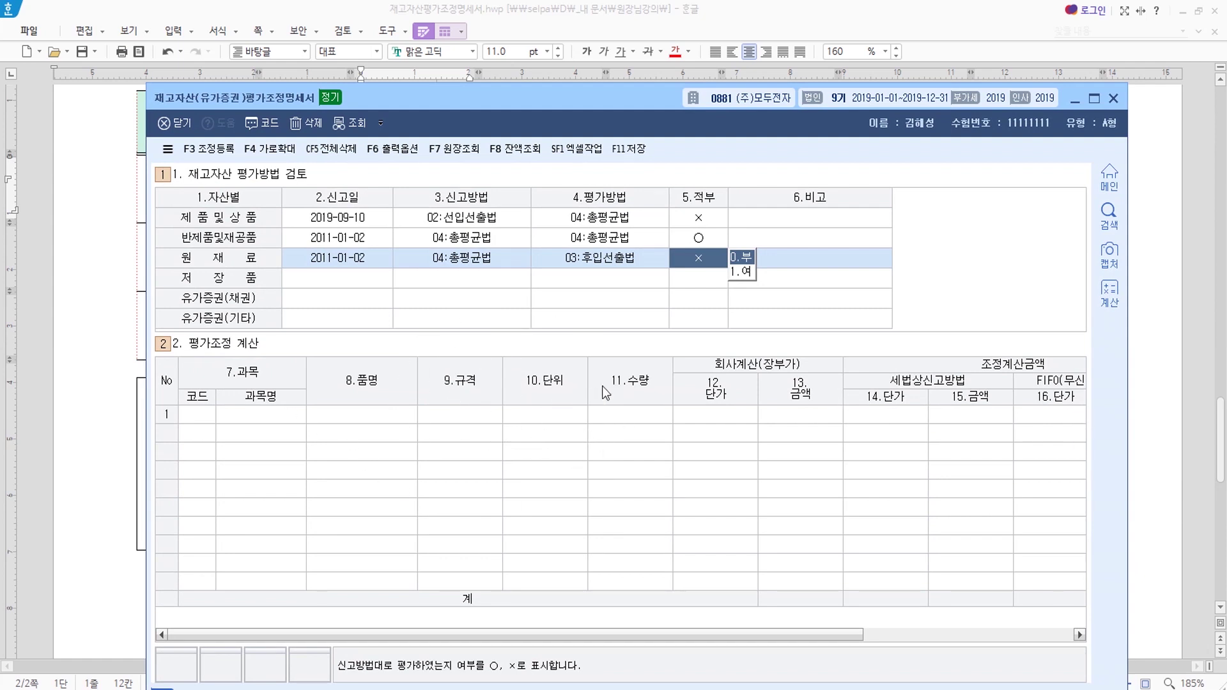
Shrink the 10.단위, 8.품명 and 9.규격 grid columns to zero width, then return to the Hangul document.
{"action": "left_click", "coordinate": [616, 396]}
{"action": "left_click", "coordinate": [560, 389]}
{"action": "left_click_drag", "start_coordinate": [587, 384], "coordinate": [501, 394]}
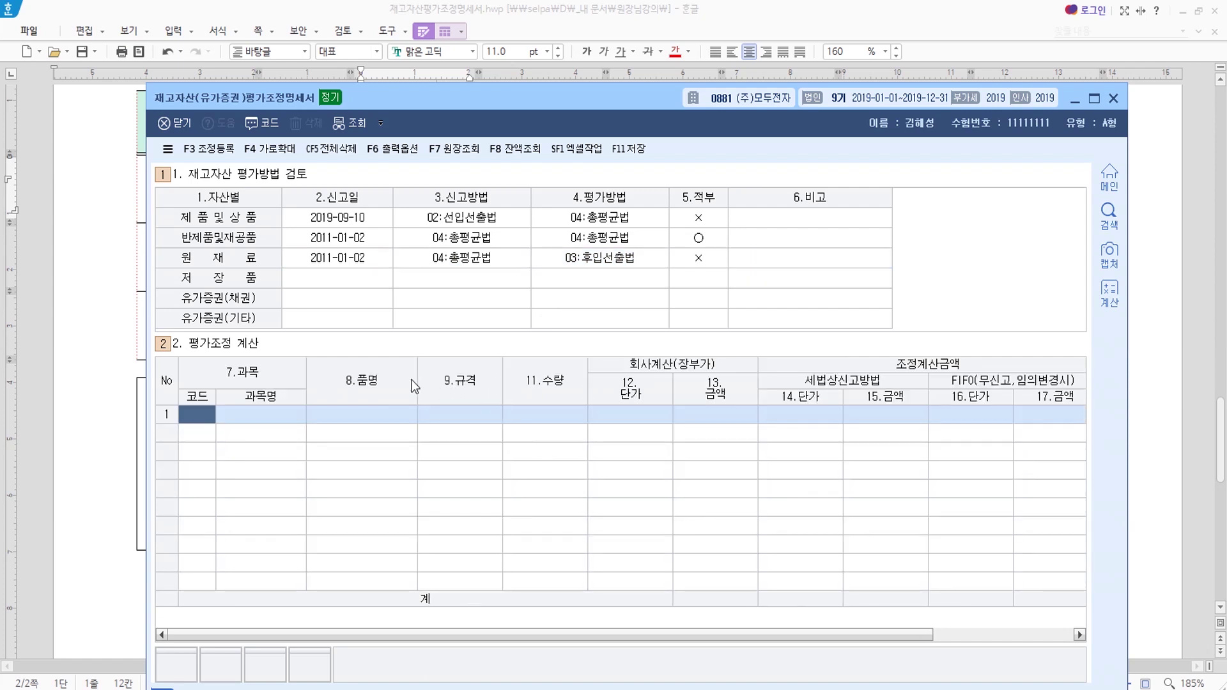
{"action": "left_click_drag", "start_coordinate": [418, 387], "coordinate": [305, 388]}
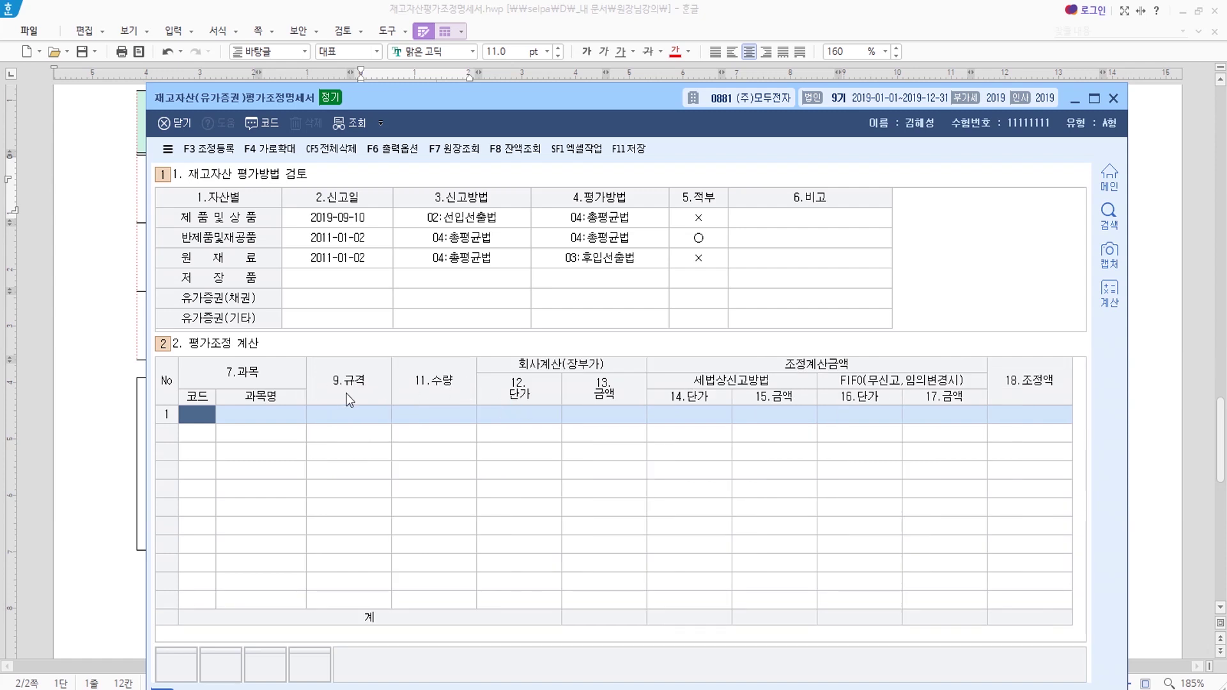
{"action": "left_click_drag", "start_coordinate": [388, 383], "coordinate": [305, 390]}
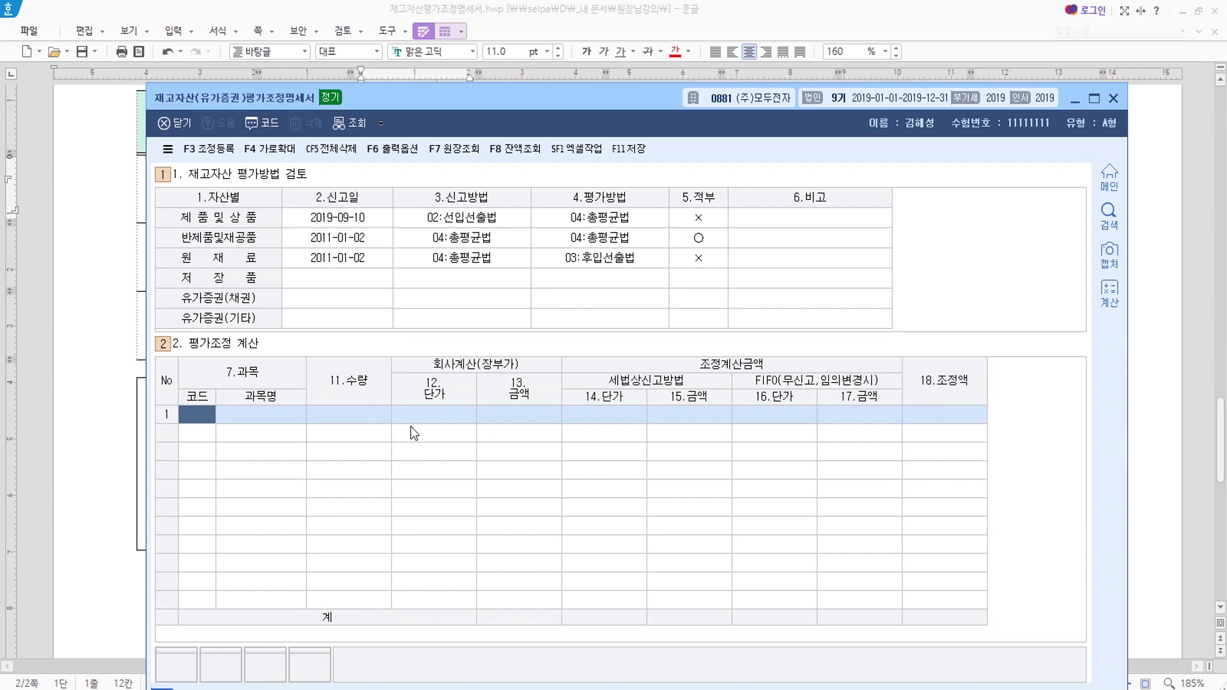
{"action": "key", "text": "alt+Tab"}
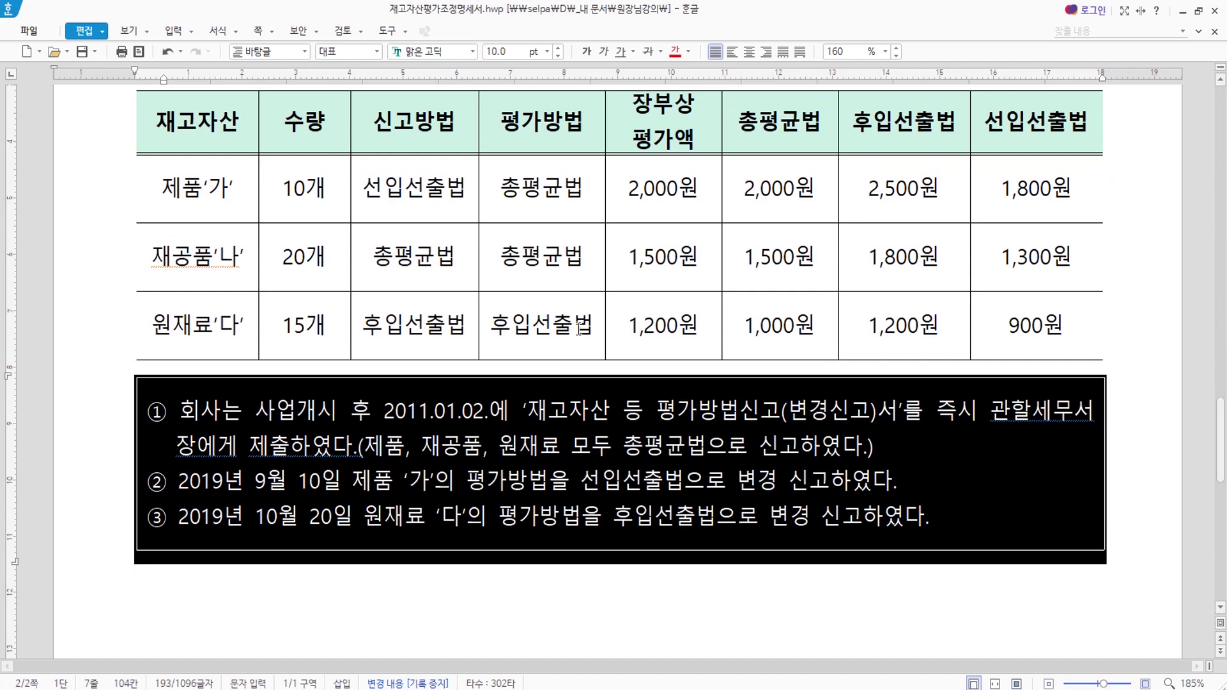
{"action": "scroll", "coordinate": [579, 328], "scroll_direction": "up", "scroll_amount": 10}
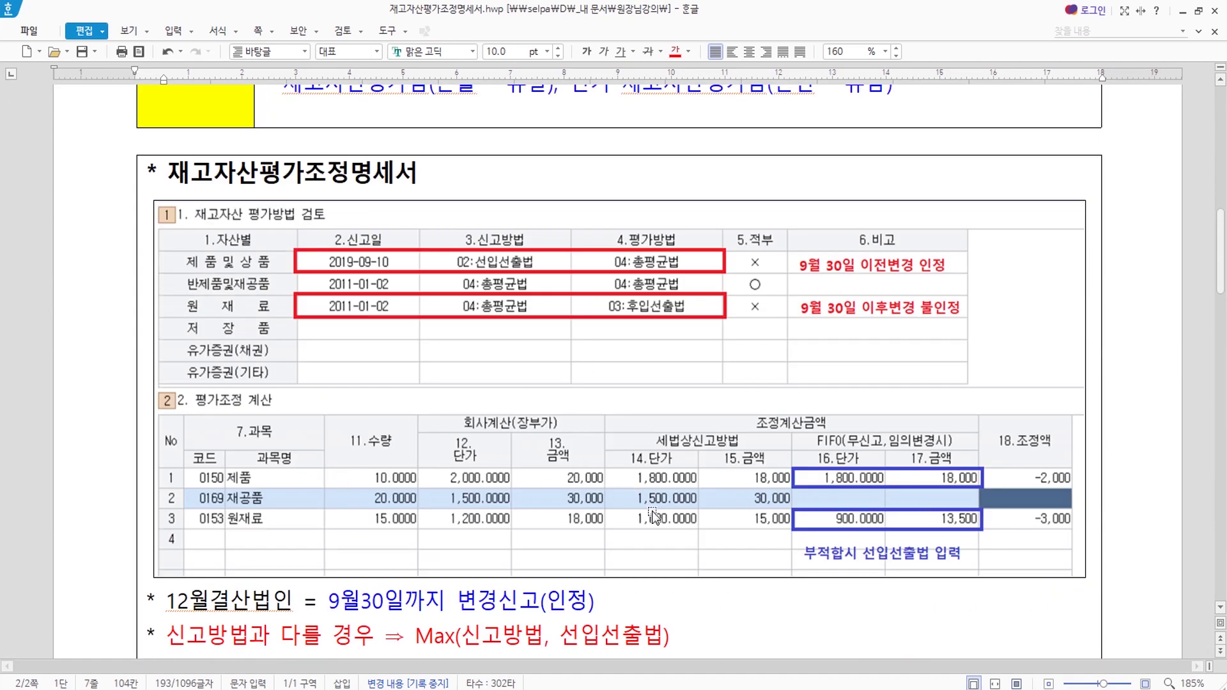
{"action": "scroll", "coordinate": [753, 603], "scroll_direction": "down", "scroll_amount": 10}
{"action": "scroll", "coordinate": [689, 568], "scroll_direction": "up", "scroll_amount": 10}
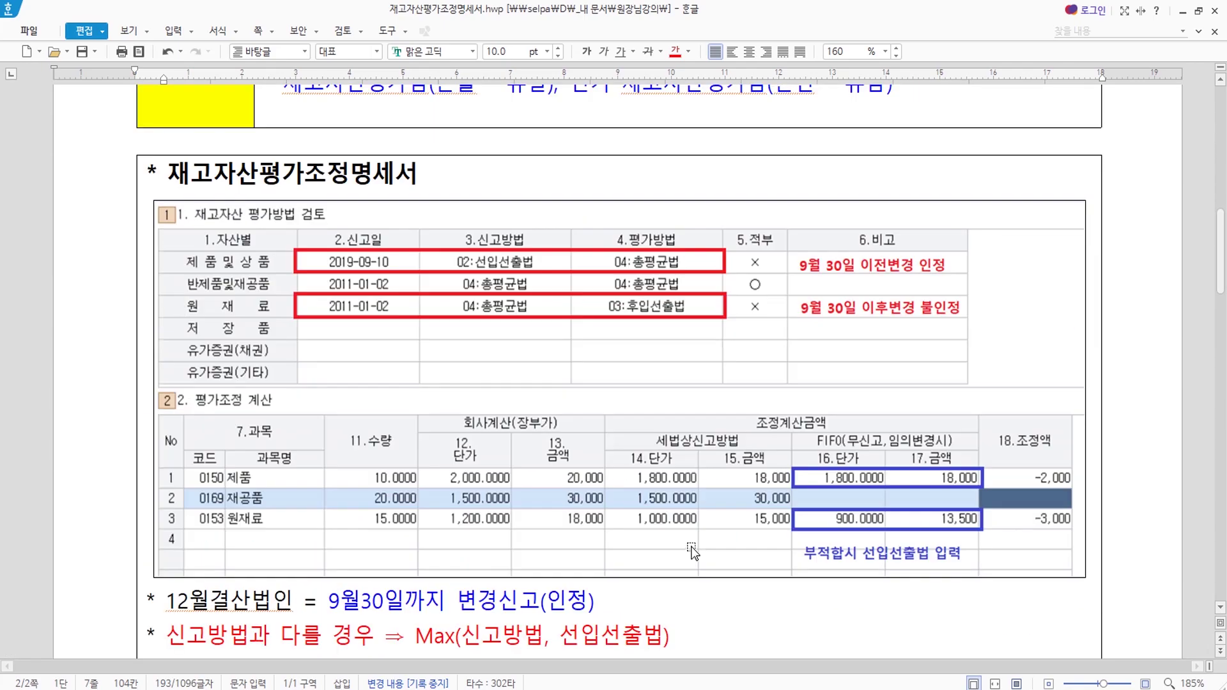
{"action": "scroll", "coordinate": [690, 559], "scroll_direction": "down", "scroll_amount": 5}
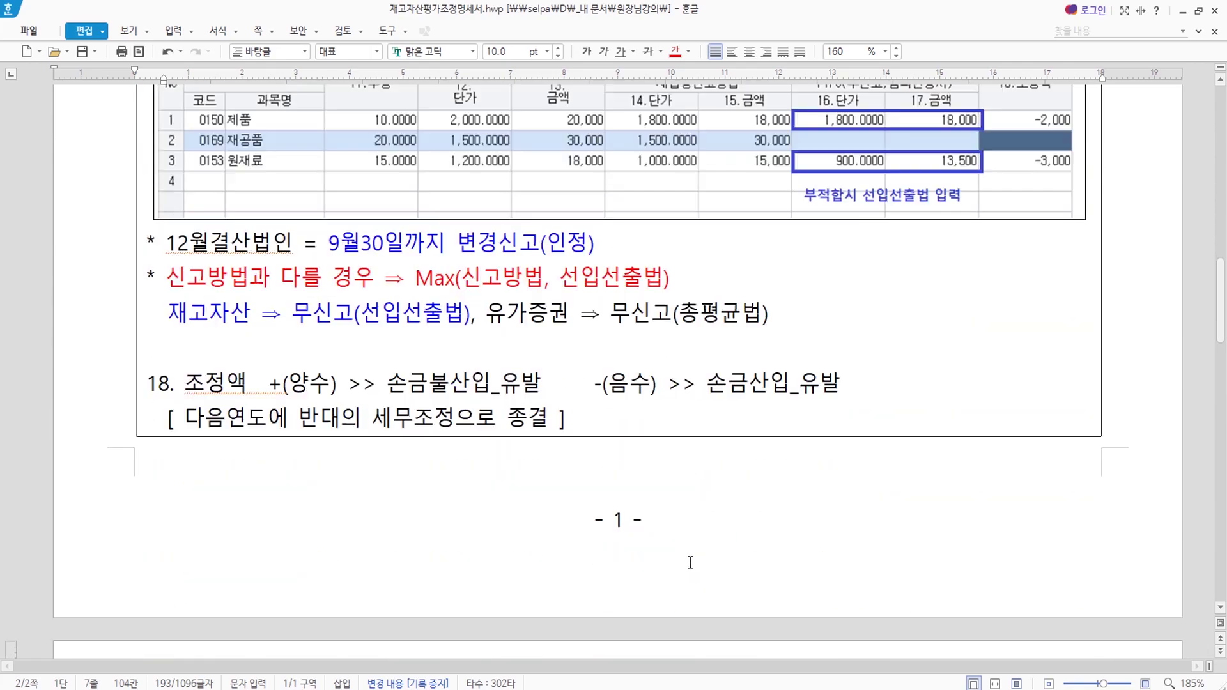
{"action": "scroll", "coordinate": [709, 565], "scroll_direction": "down", "scroll_amount": 11}
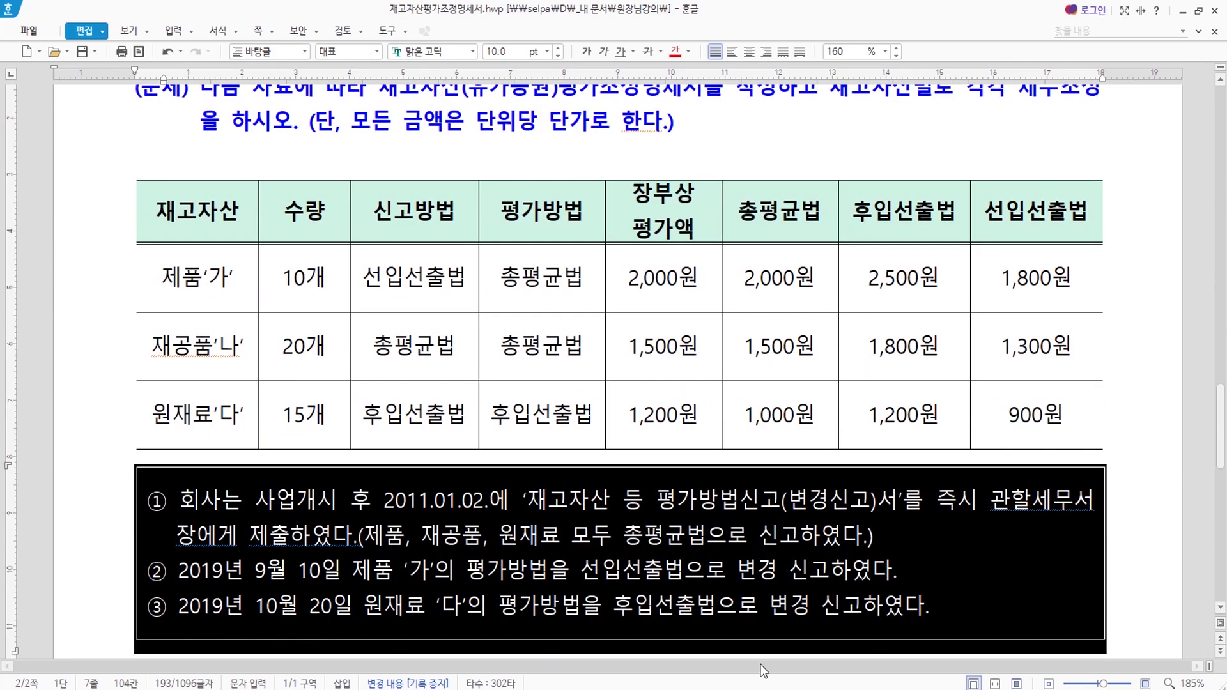
{"action": "scroll", "coordinate": [603, 465], "scroll_direction": "down", "scroll_amount": 1}
{"action": "scroll", "coordinate": [603, 396], "scroll_direction": "up", "scroll_amount": 1}
Enter row 1 for 제품 (code 0150): 10 units, book price 2,000, tax-method and FIFO prices 1,800.
{"action": "key", "text": "alt+Tab"}
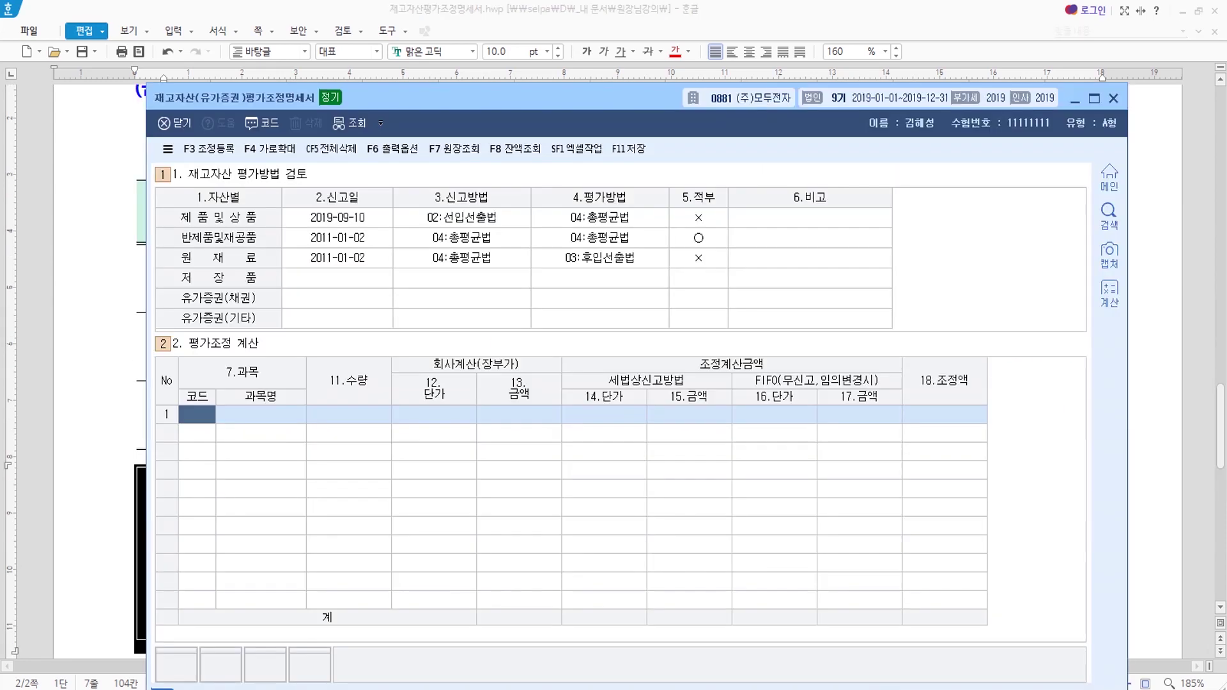
{"action": "left_click_drag", "start_coordinate": [520, 97], "coordinate": [511, 325]}
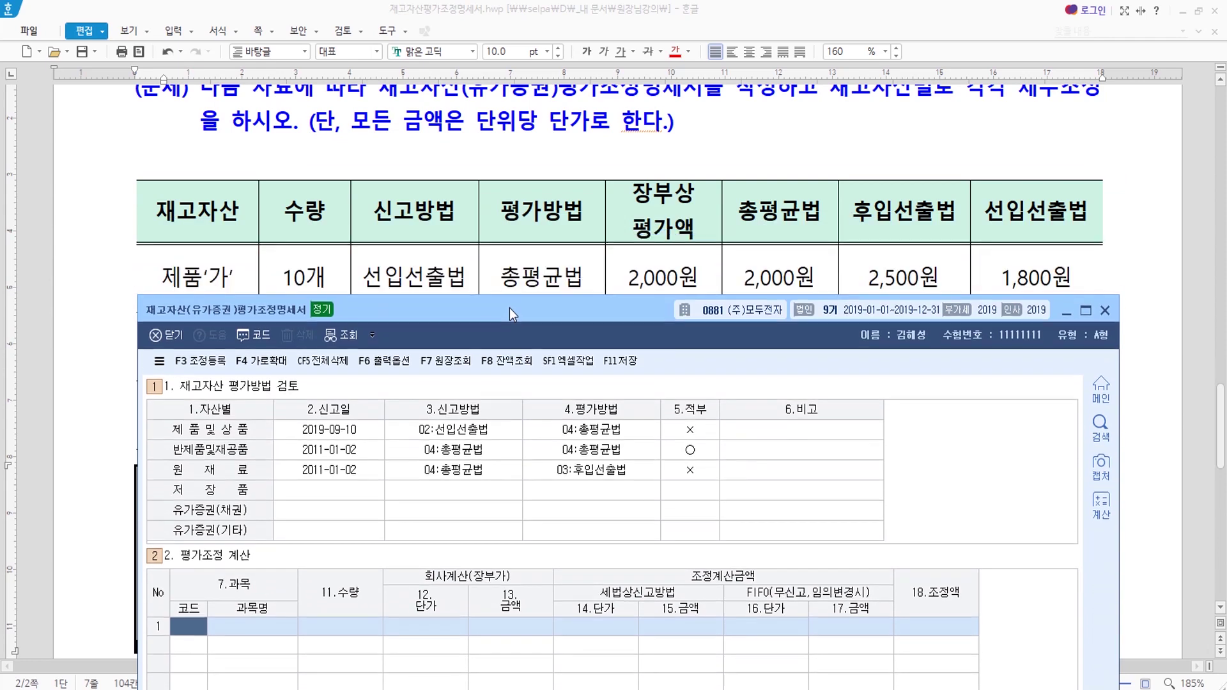
{"action": "scroll", "coordinate": [562, 220], "scroll_direction": "down", "scroll_amount": 1}
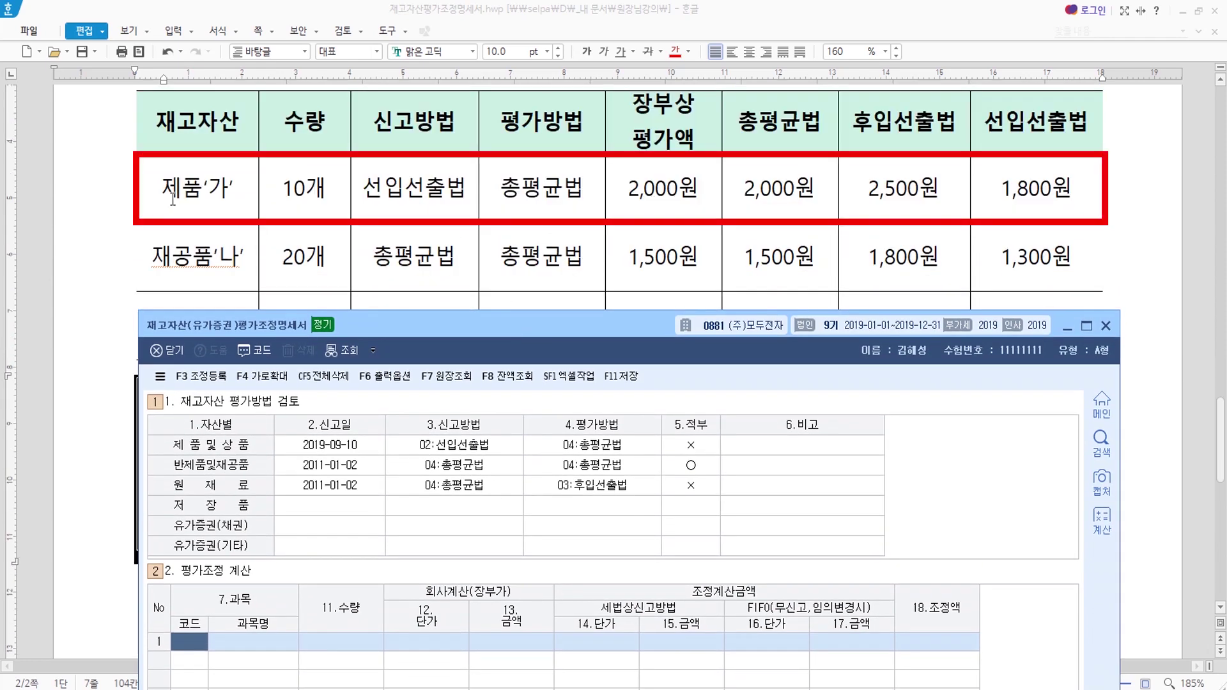
{"action": "type", "text": "0150"}
{"action": "key", "text": "Return"}
{"action": "key", "text": "Return"}
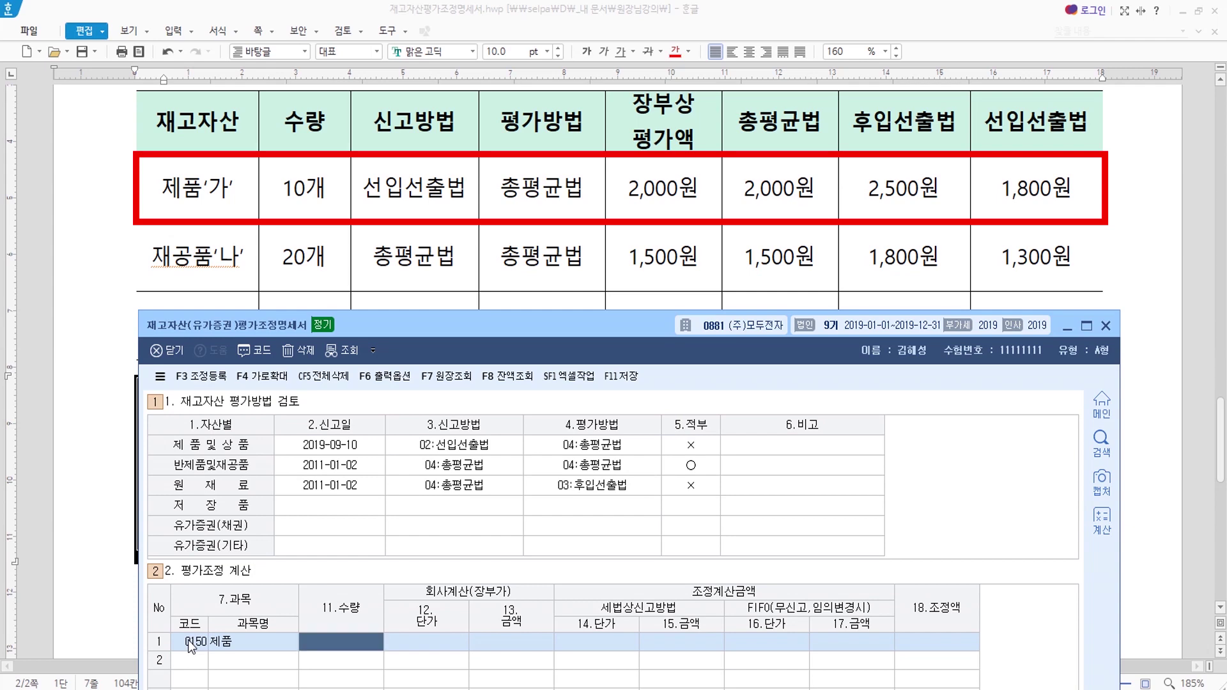
{"action": "type", "text": "10"}
{"action": "key", "text": "Return"}
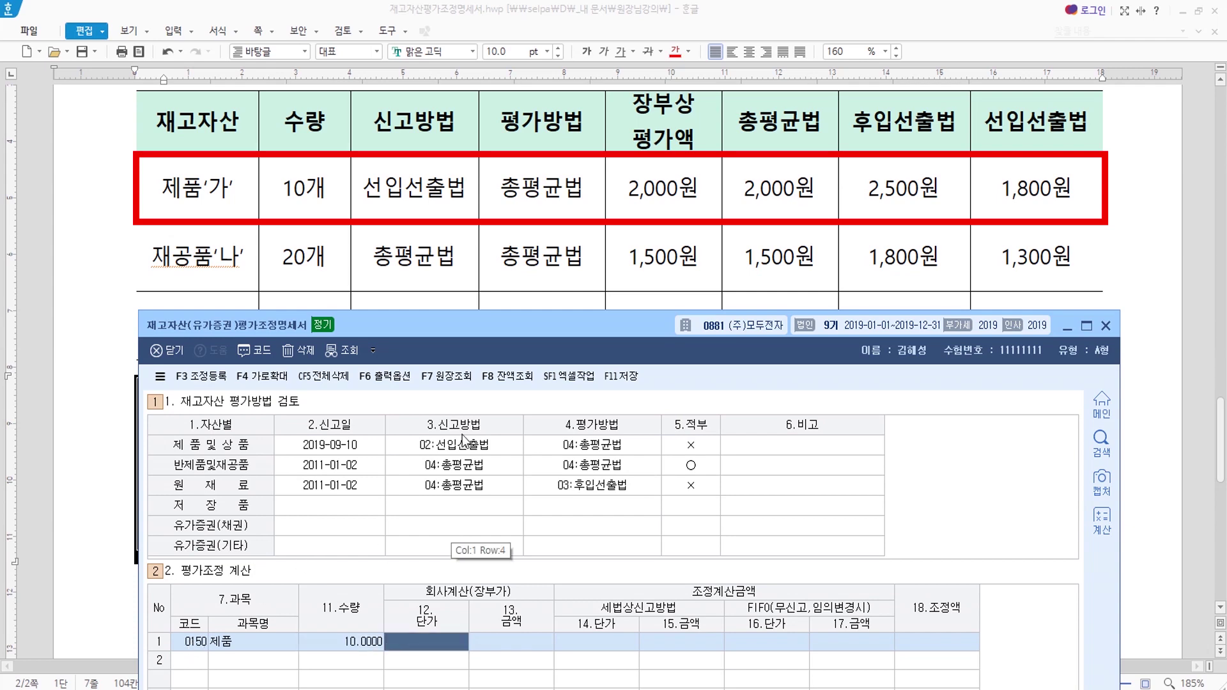
{"action": "type", "text": "2000"}
{"action": "key", "text": "Return"}
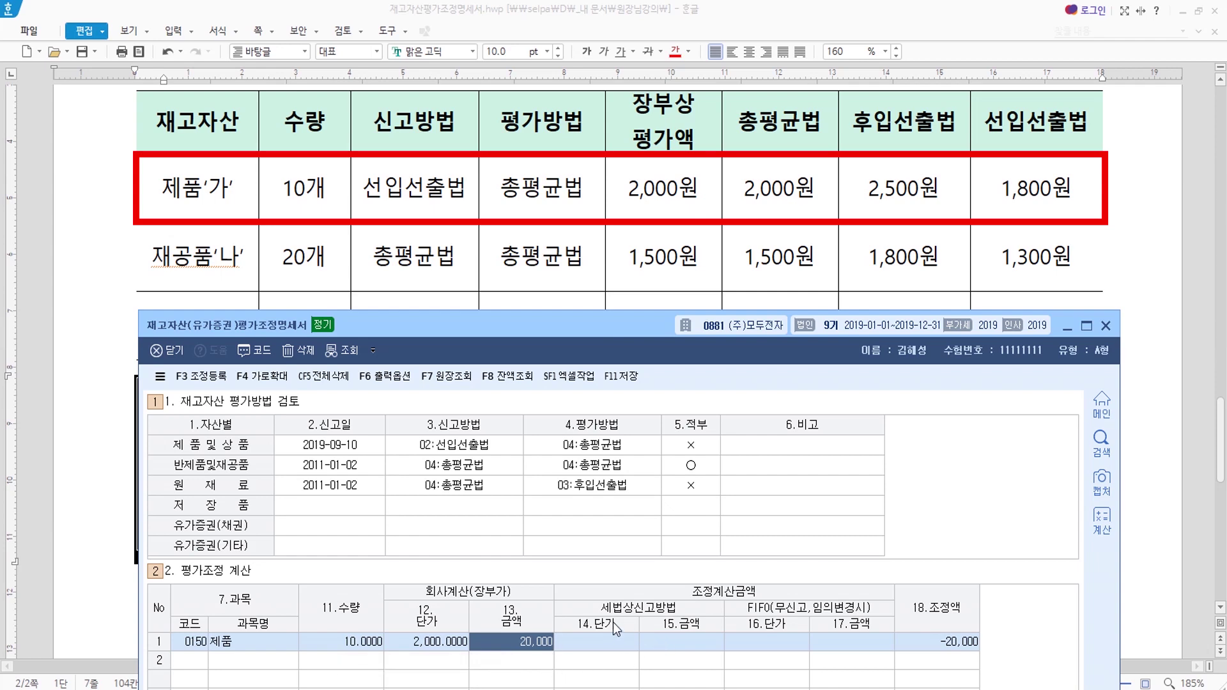
{"action": "left_click_drag", "start_coordinate": [530, 339], "coordinate": [524, 240]}
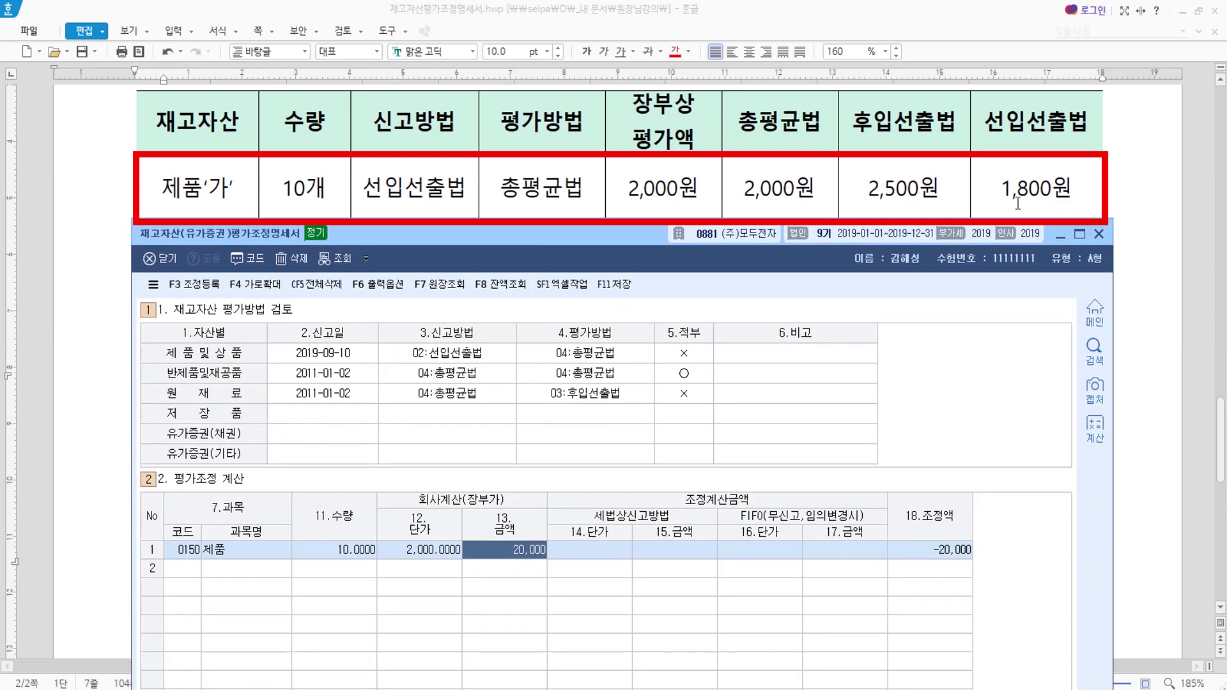
{"action": "left_click", "coordinate": [591, 553]}
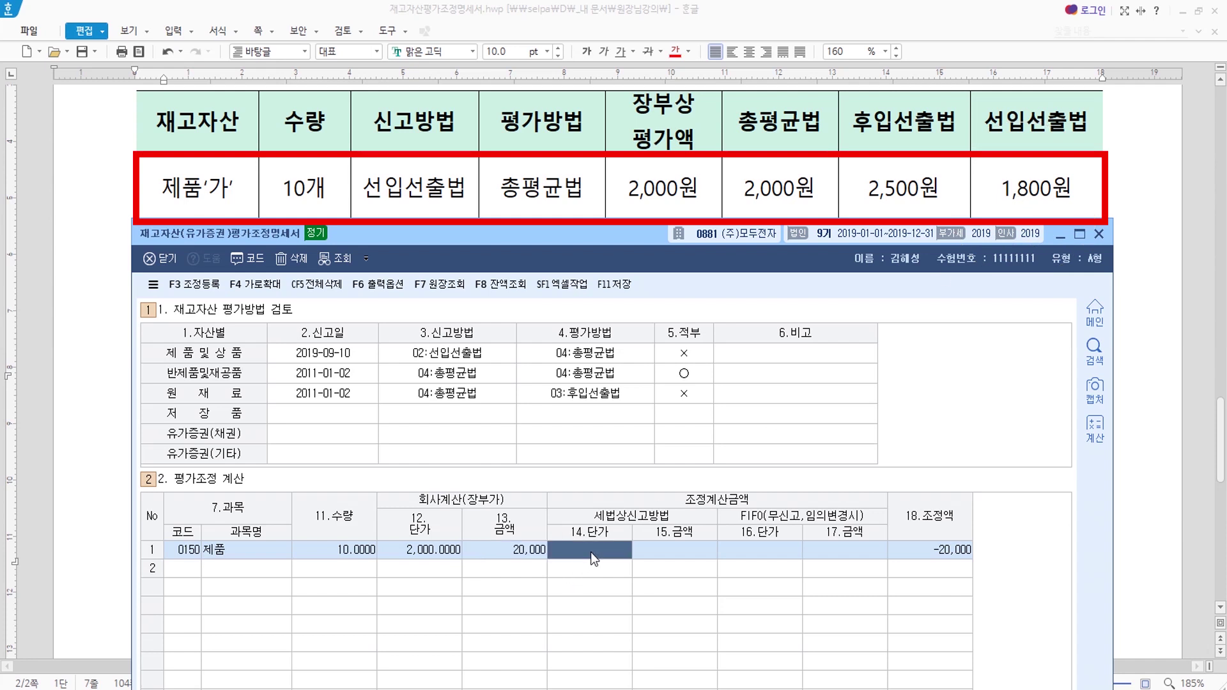
{"action": "type", "text": "1800"}
{"action": "key", "text": "Return"}
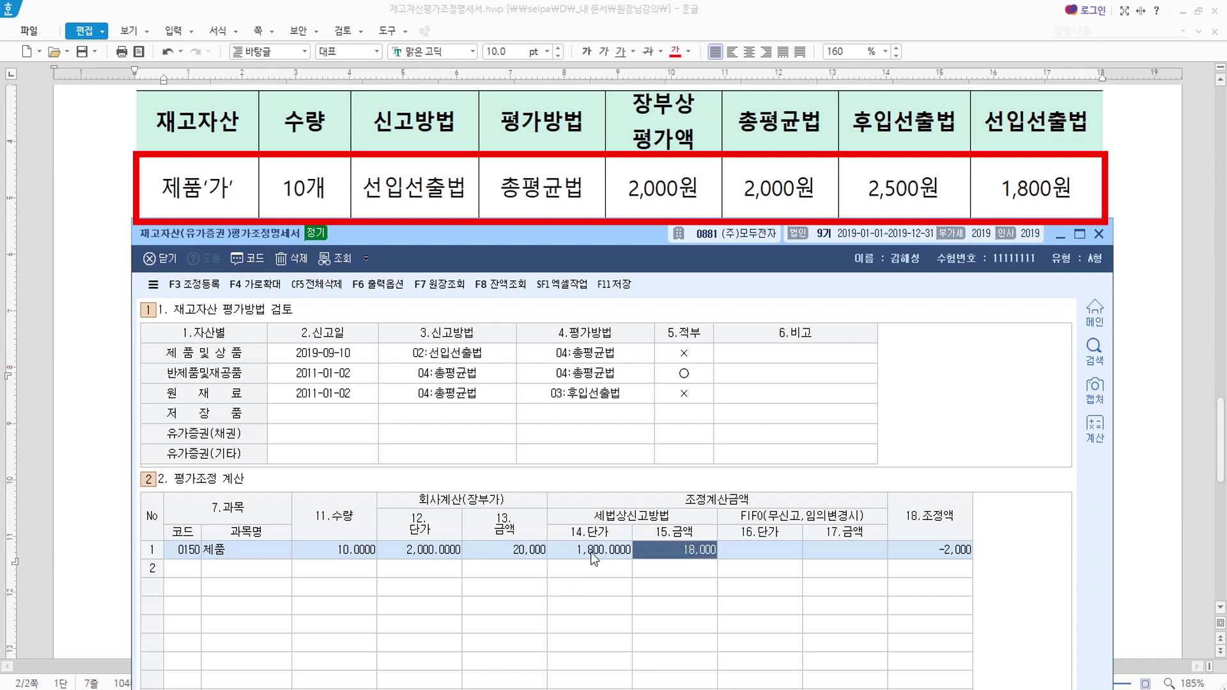
{"action": "key", "text": "Return"}
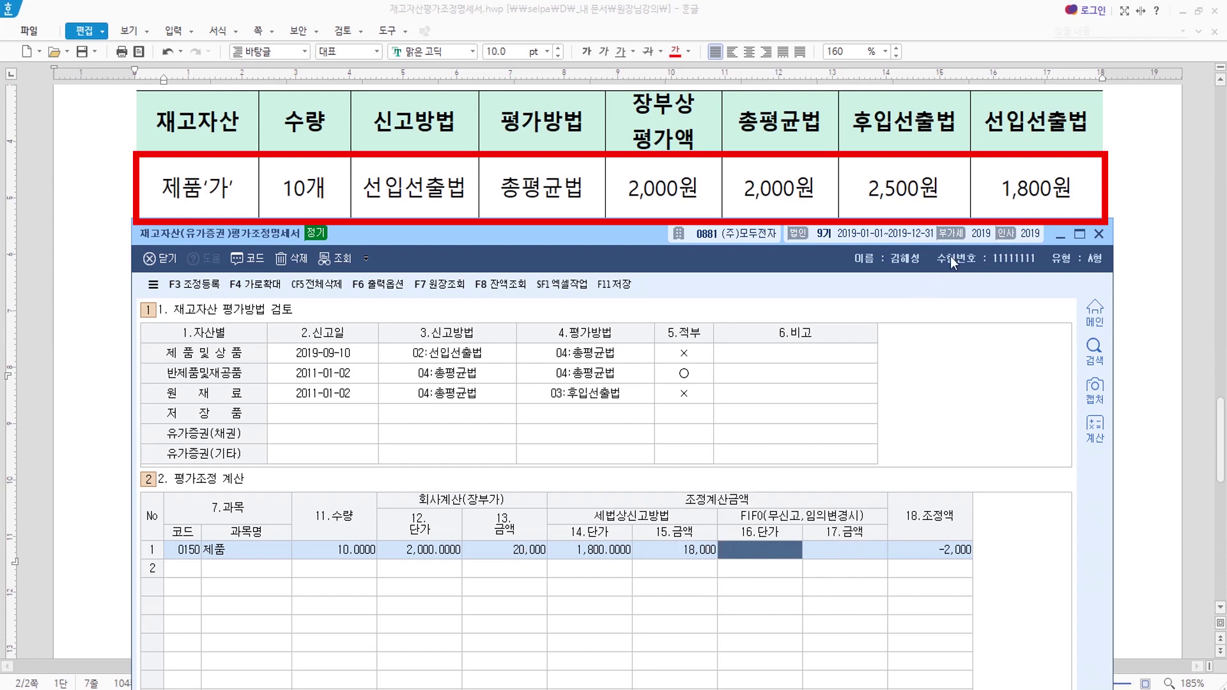
{"action": "type", "text": "1800"}
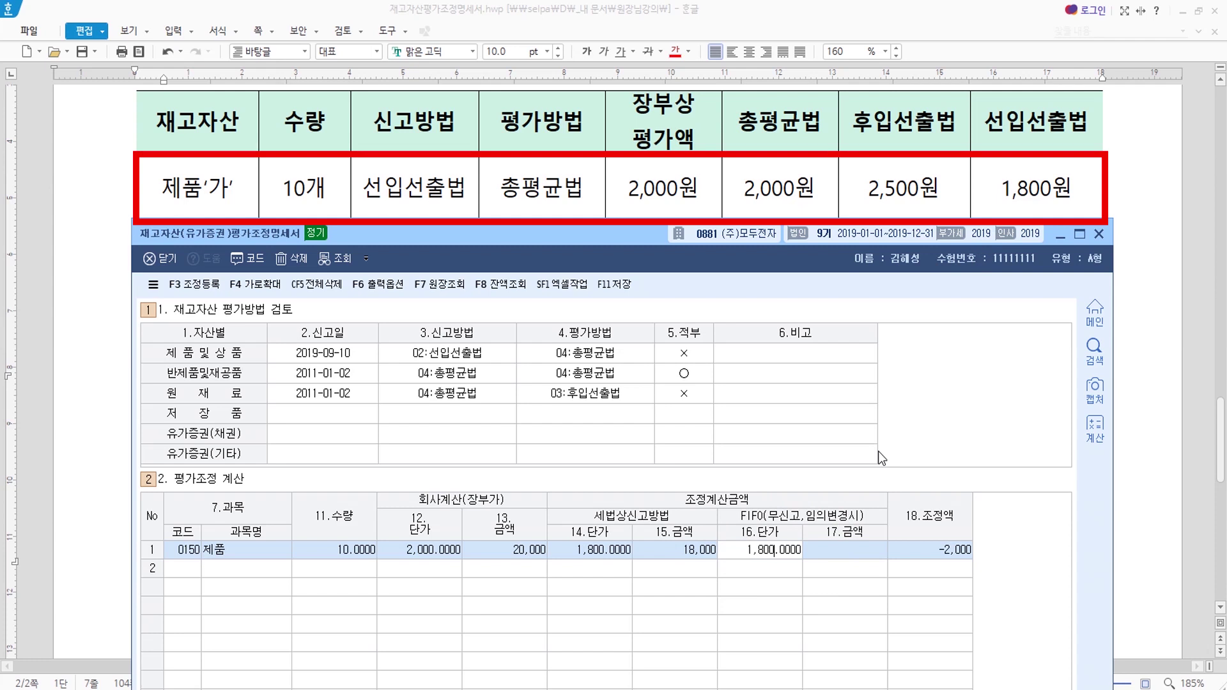
{"action": "key", "text": "Return"}
{"action": "key", "text": "Return"}
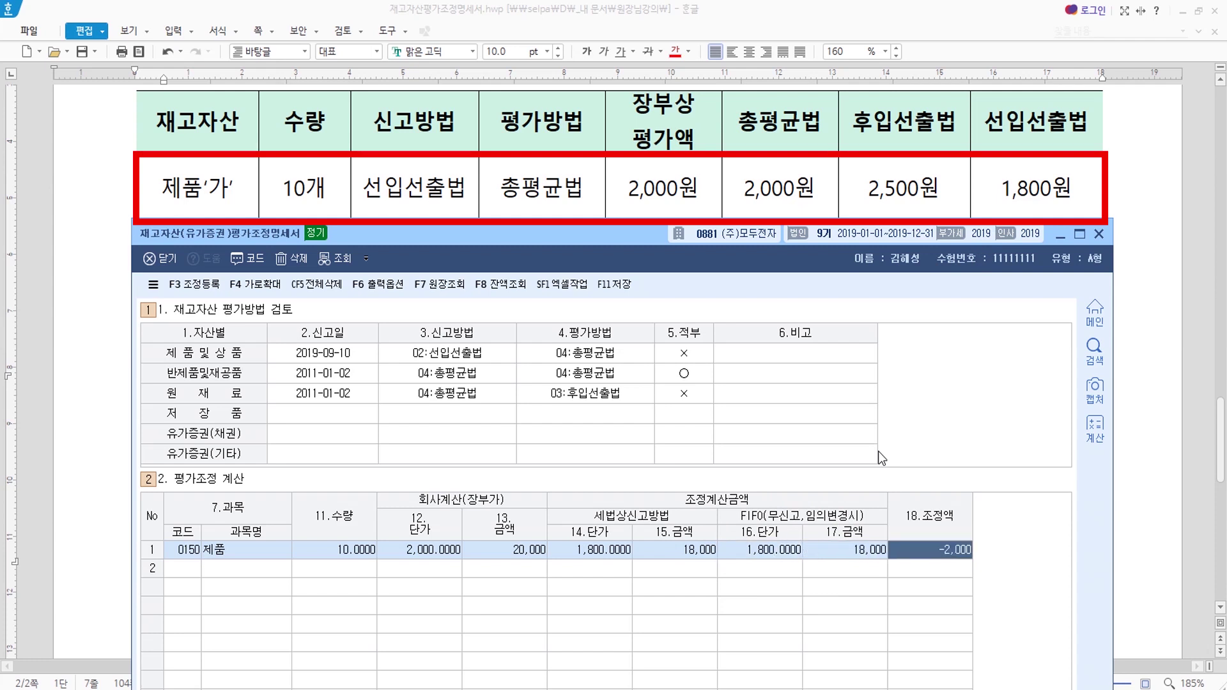
{"action": "key", "text": "Return"}
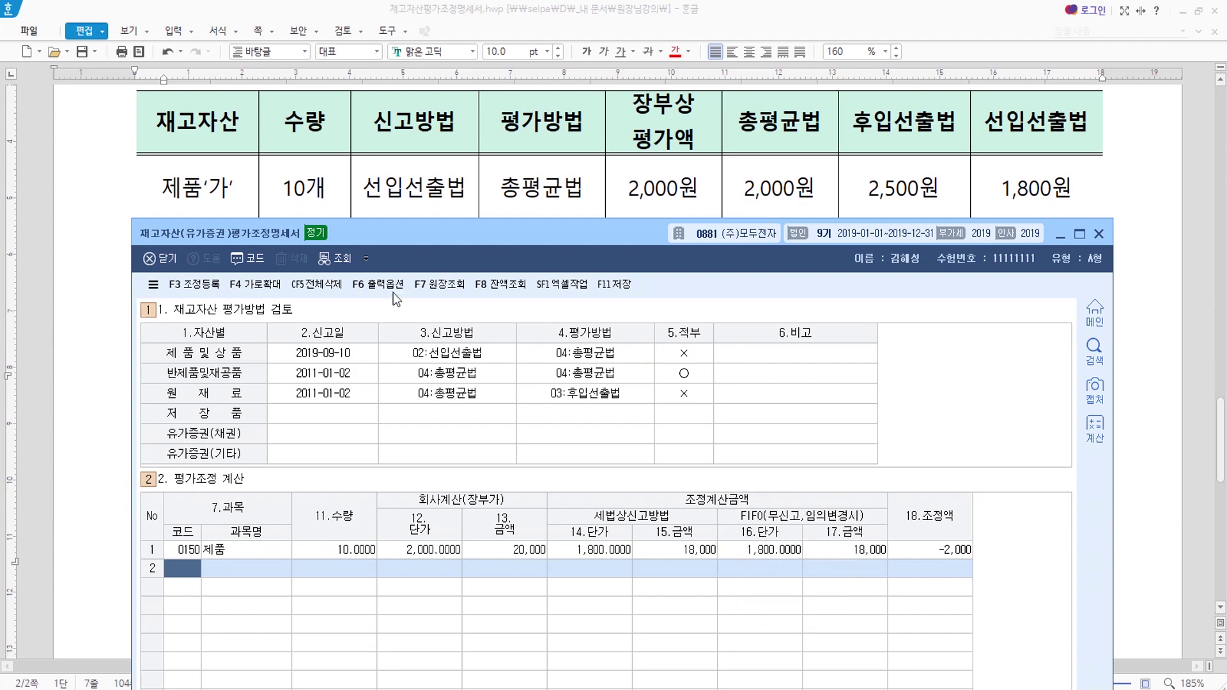
Enter row 2 for 재공품 (code 0169): 20 units, book and tax-method unit price 1,500.
{"action": "left_click_drag", "start_coordinate": [433, 232], "coordinate": [433, 306]}
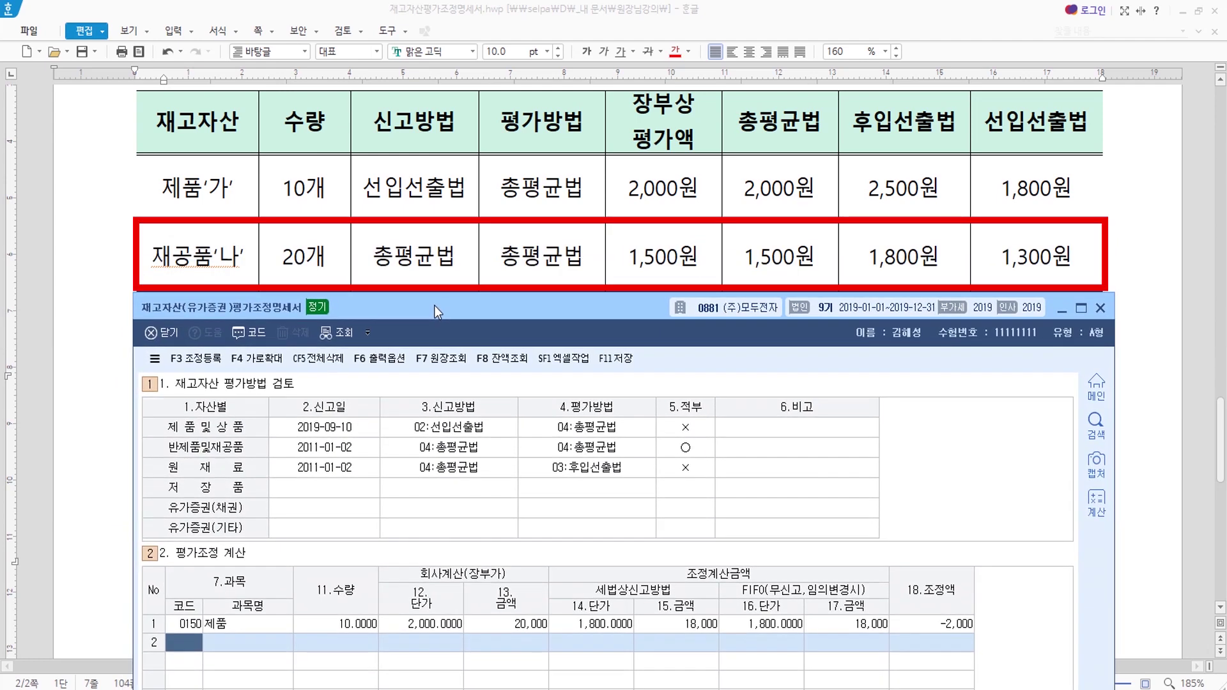
{"action": "type", "text": "0169"}
{"action": "key", "text": "Return"}
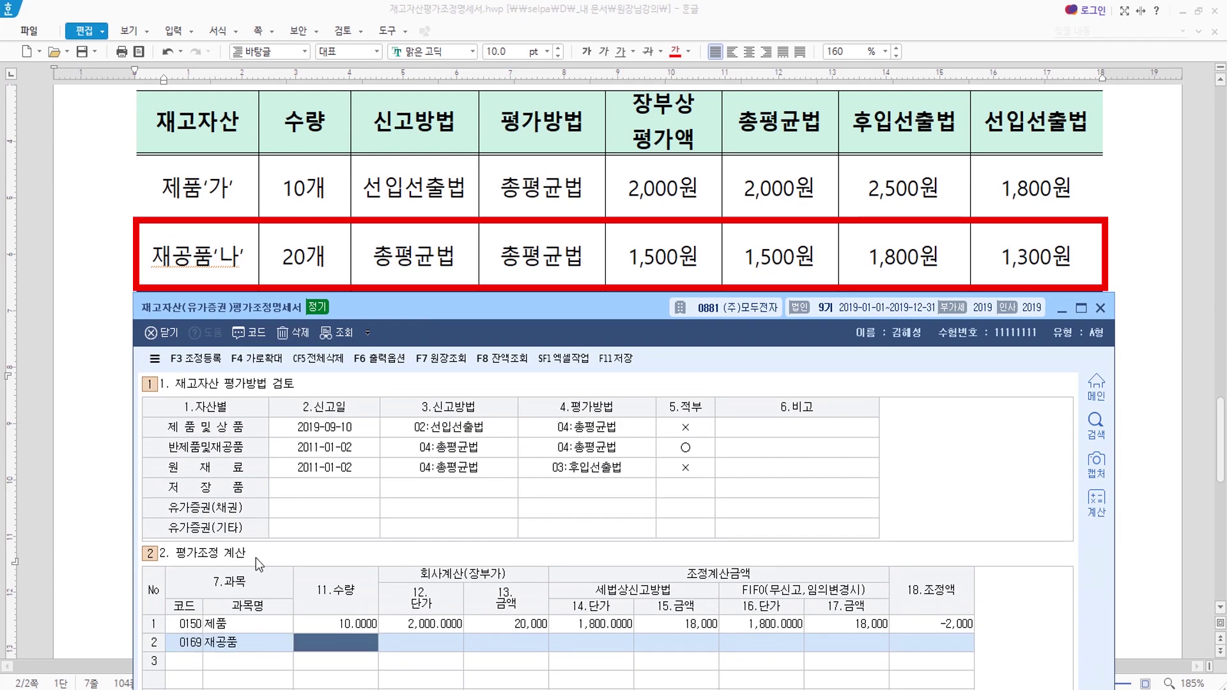
{"action": "type", "text": "20"}
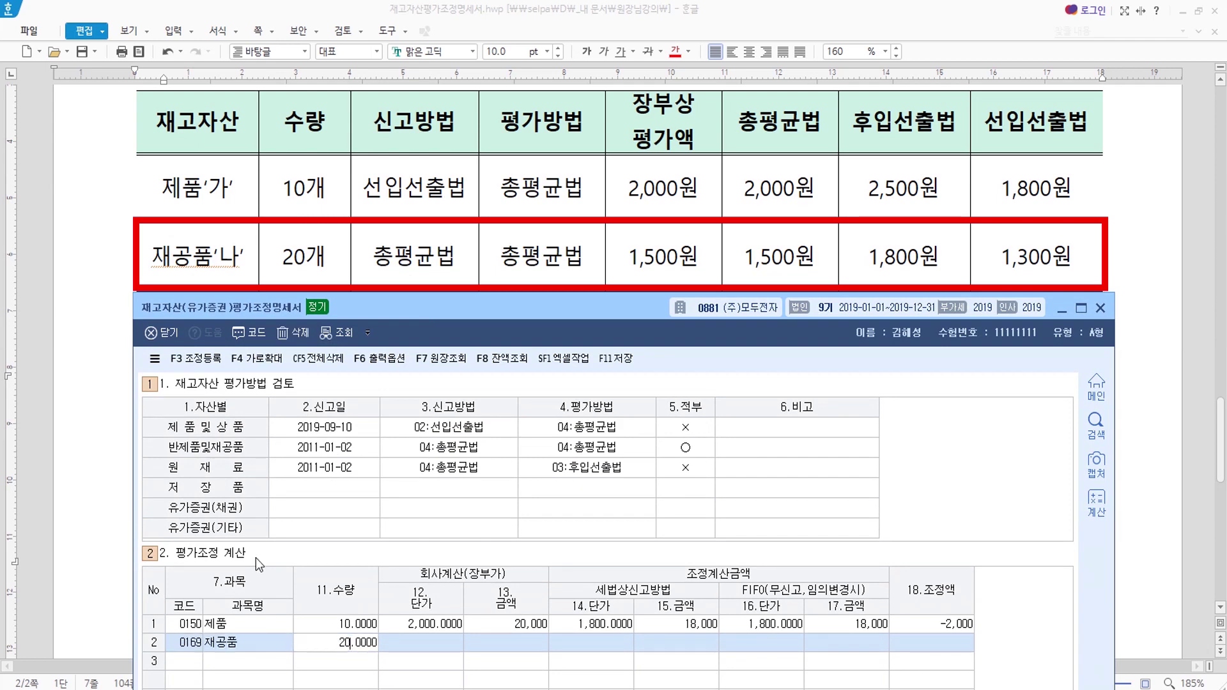
{"action": "key", "text": "Return"}
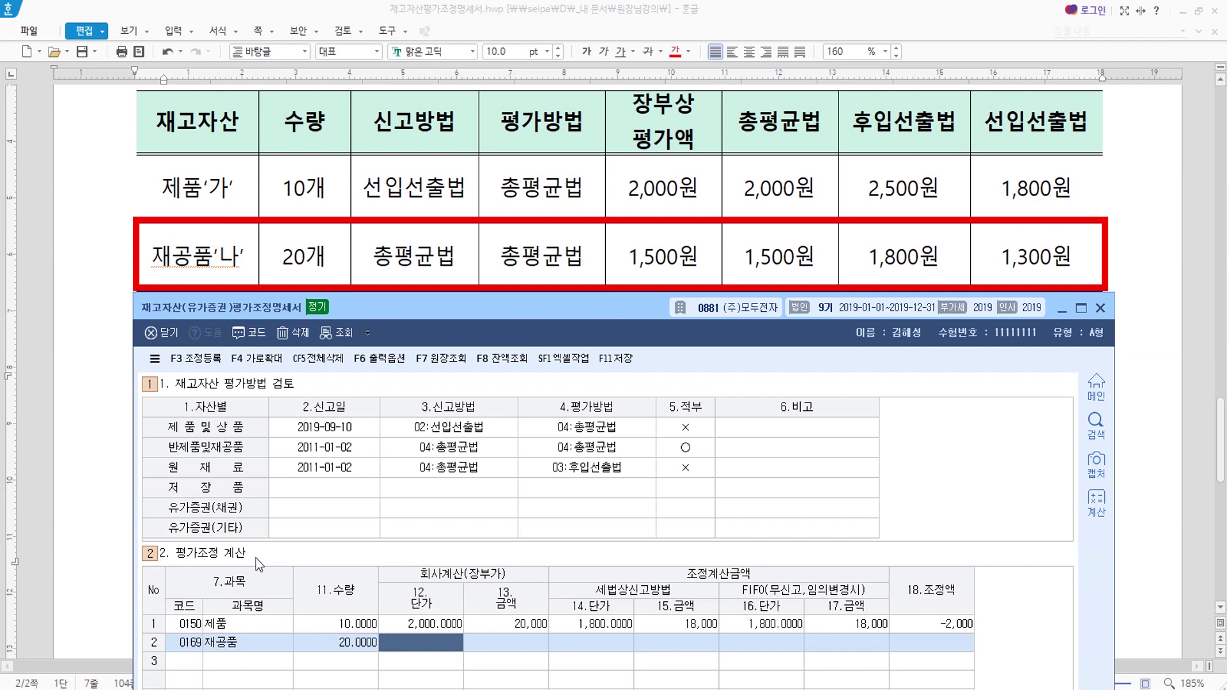
{"action": "type", "text": "1500"}
{"action": "key", "text": "Return"}
{"action": "key", "text": "Return"}
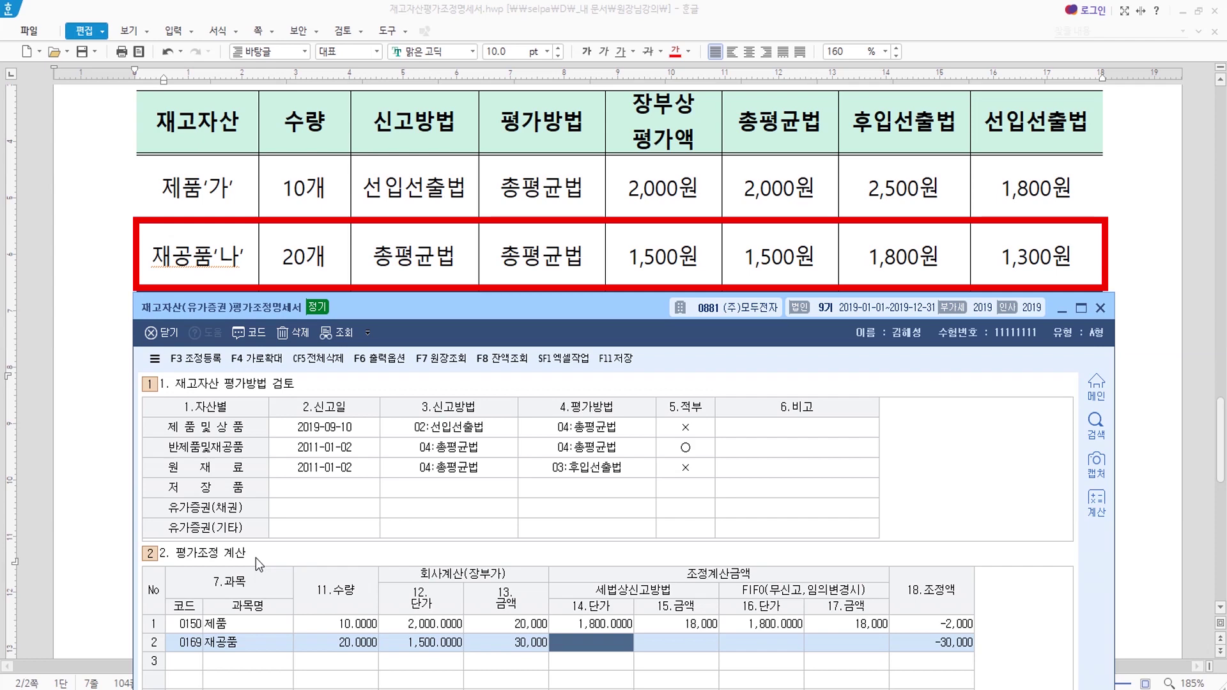
{"action": "type", "text": "1,500"}
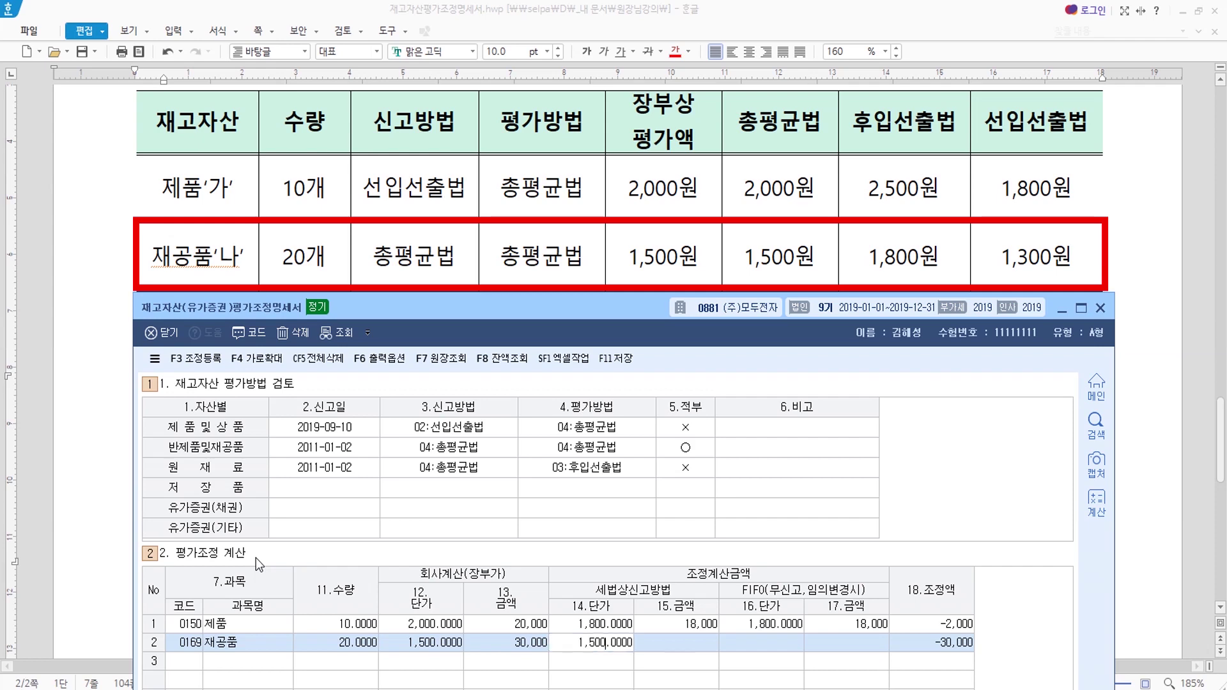
{"action": "key", "text": "Return"}
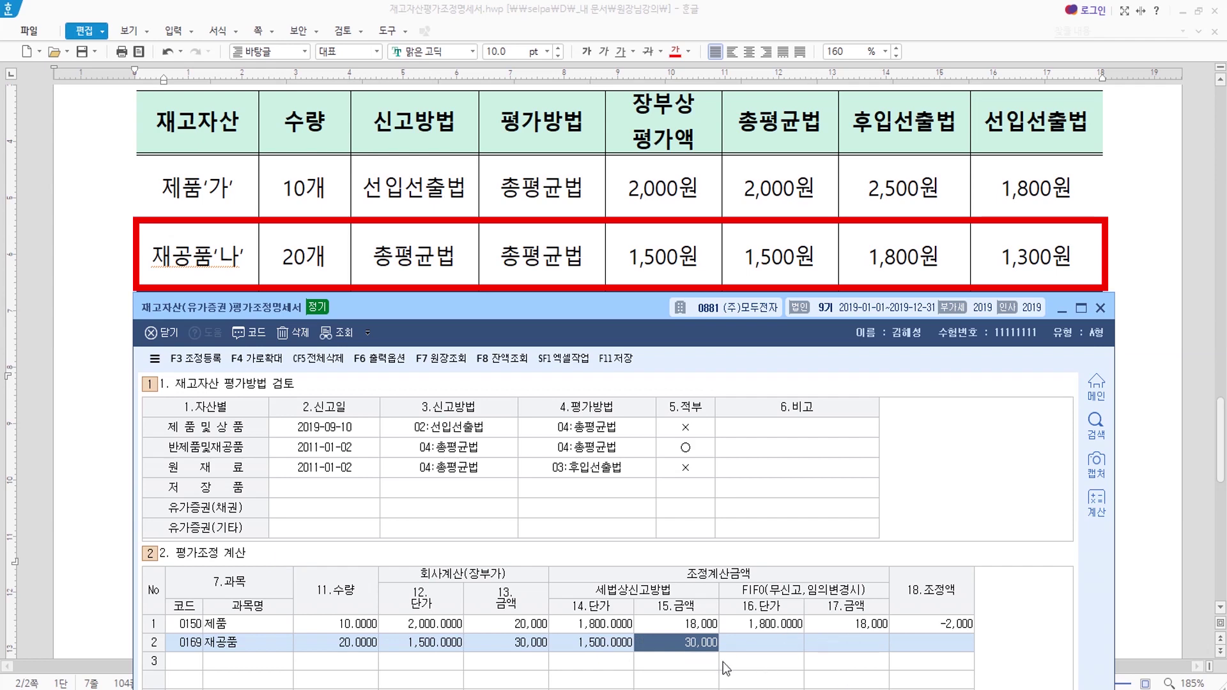
{"action": "key", "text": "Return"}
{"action": "key", "text": "Return"}
{"action": "key", "text": "Return"}
{"action": "key", "text": "Return"}
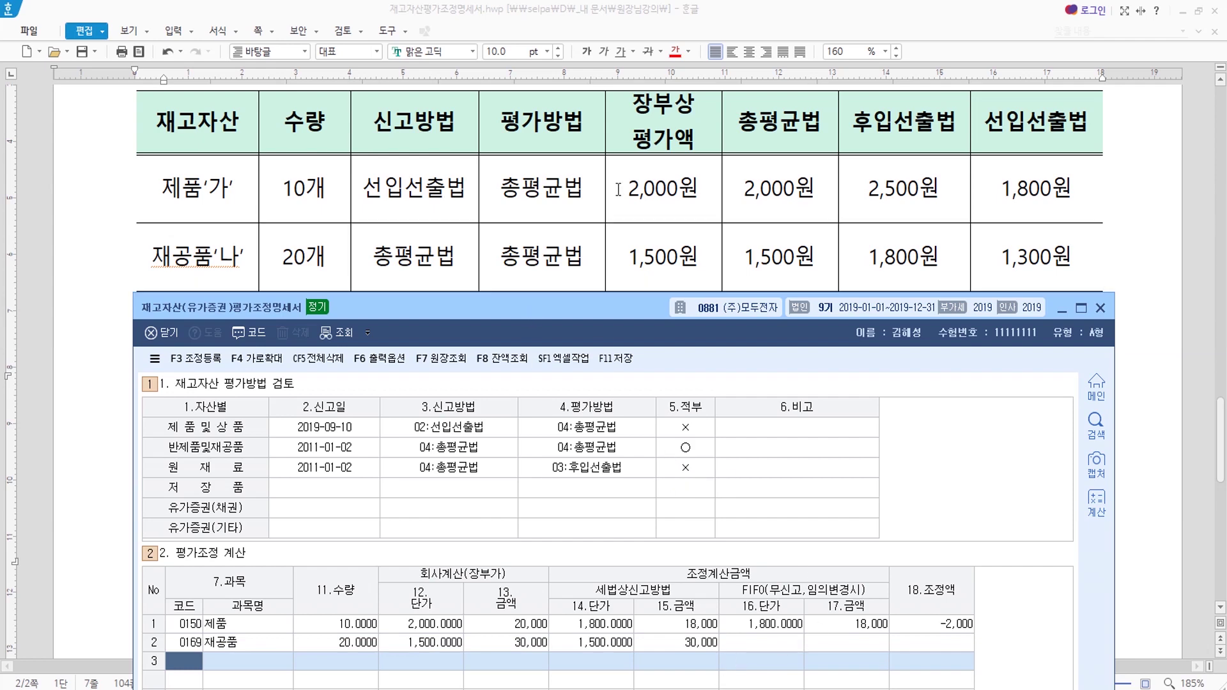
Start row 3 for 원재료 with code 0153, 15 units and book unit price 1,200.
{"action": "scroll", "coordinate": [615, 200], "scroll_direction": "down", "scroll_amount": 1}
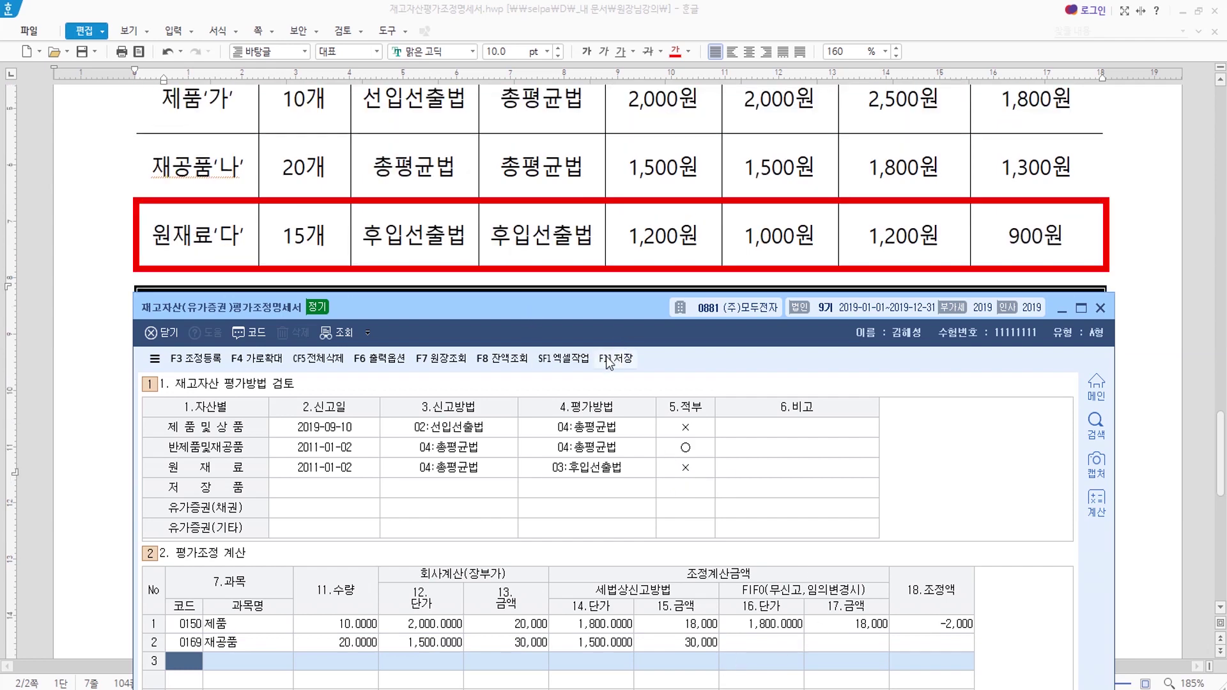
{"action": "type", "text": "153"}
{"action": "key", "text": "Return"}
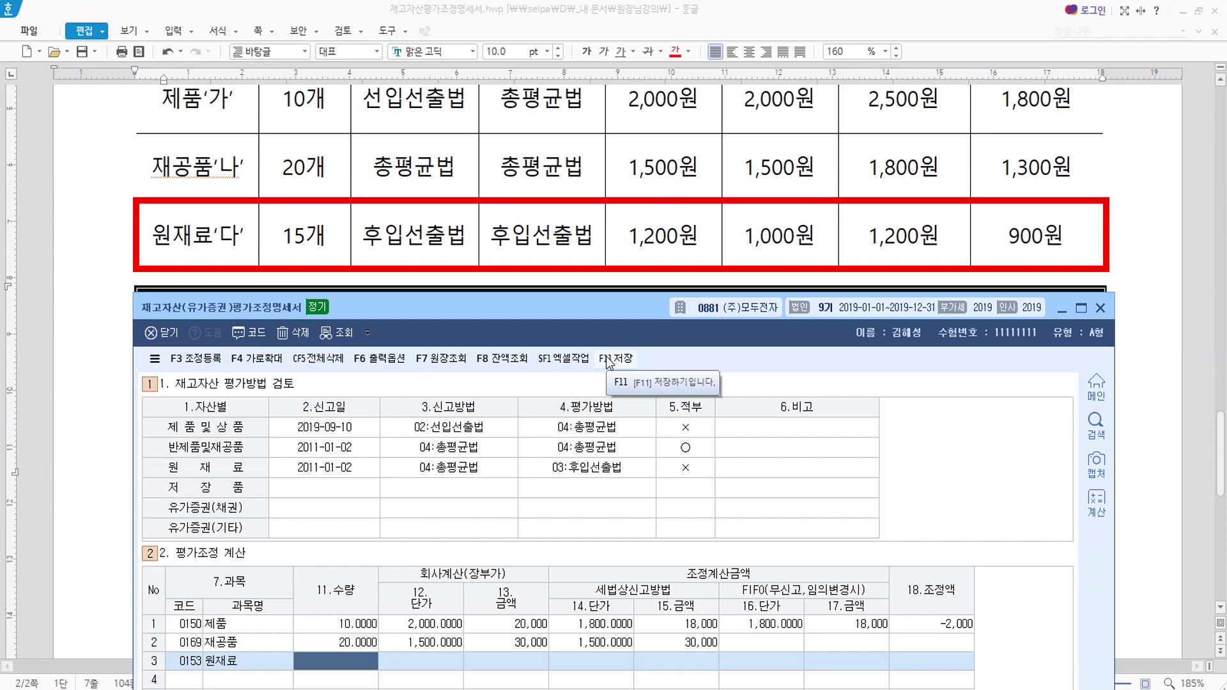
{"action": "type", "text": "15"}
{"action": "key", "text": "Return"}
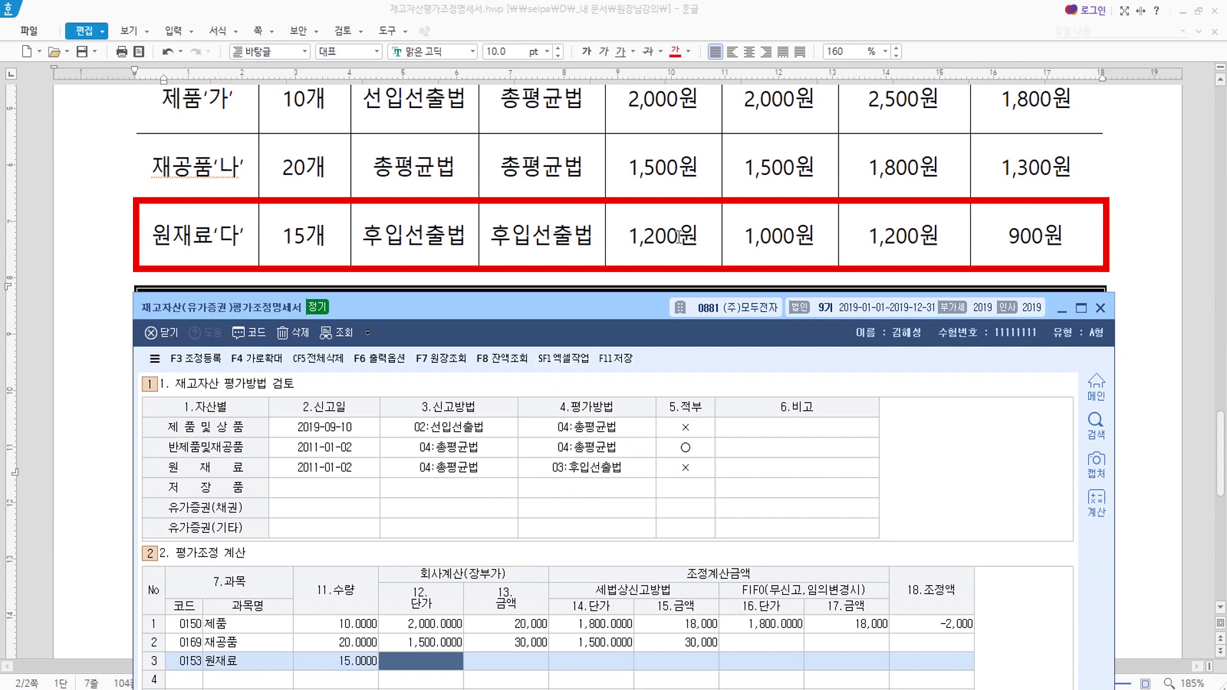
{"action": "type", "text": "1200"}
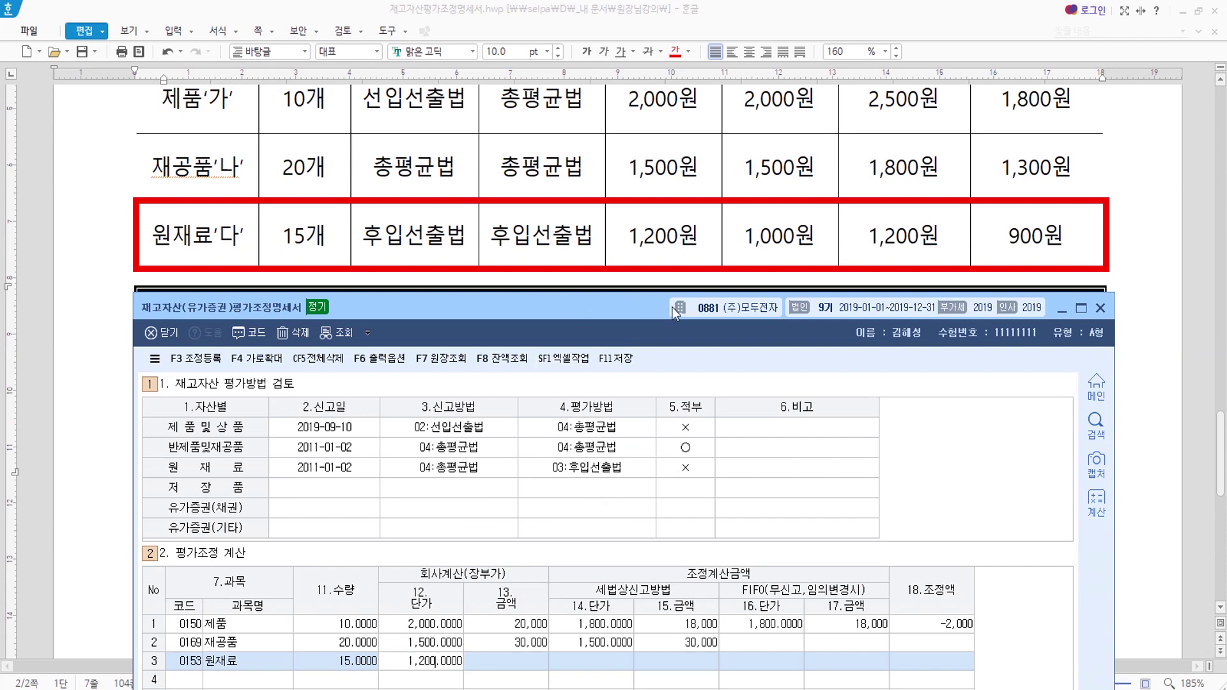
{"action": "key", "text": "Return"}
{"action": "key", "text": "Return"}
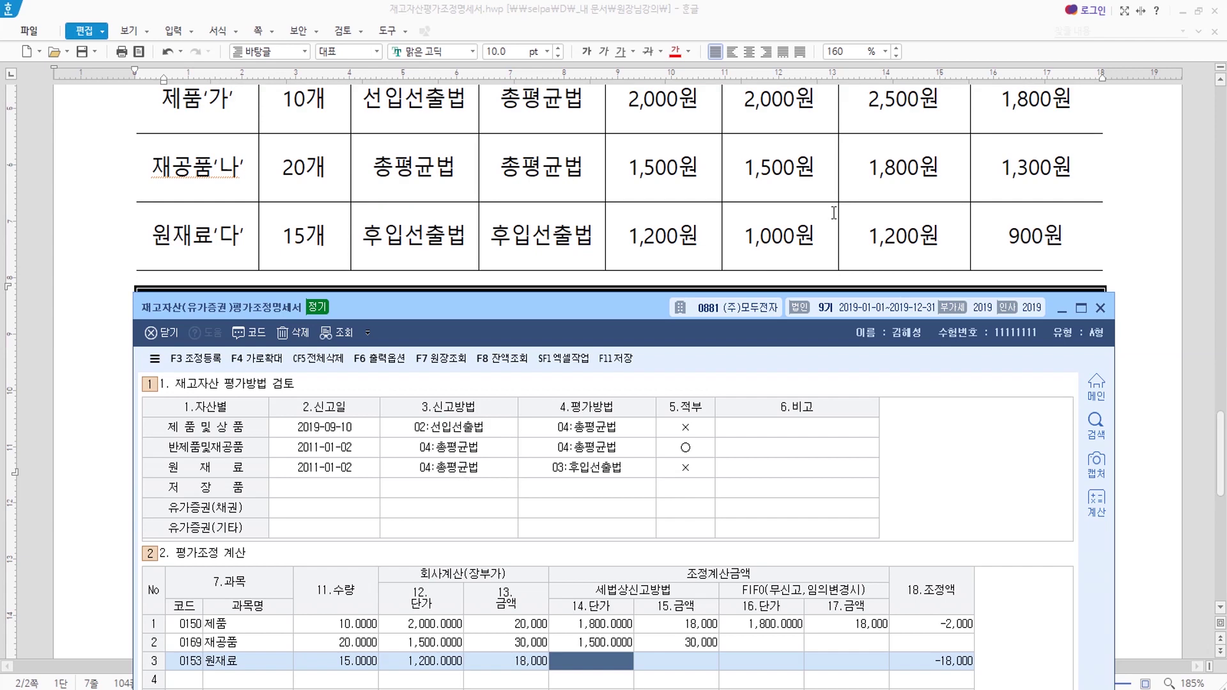
Enter 원재료 tax-method unit price 1,000 and FIFO unit price 900, yielding a −3,000 adjustment.
{"action": "scroll", "coordinate": [834, 213], "scroll_direction": "up", "scroll_amount": 1}
{"action": "scroll", "coordinate": [805, 186], "scroll_direction": "down", "scroll_amount": 1}
{"action": "type", "text": "1000"}
{"action": "key", "text": "Return"}
{"action": "key", "text": "Return"}
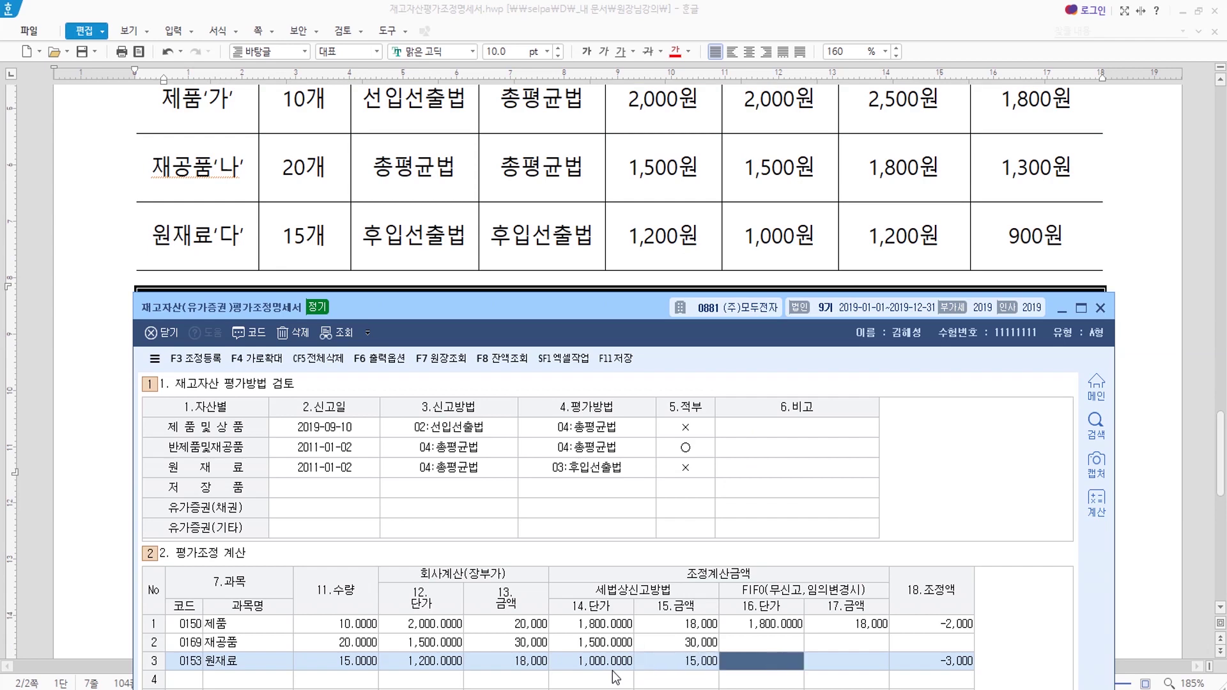
{"action": "scroll", "coordinate": [1035, 239], "scroll_direction": "up", "scroll_amount": 1}
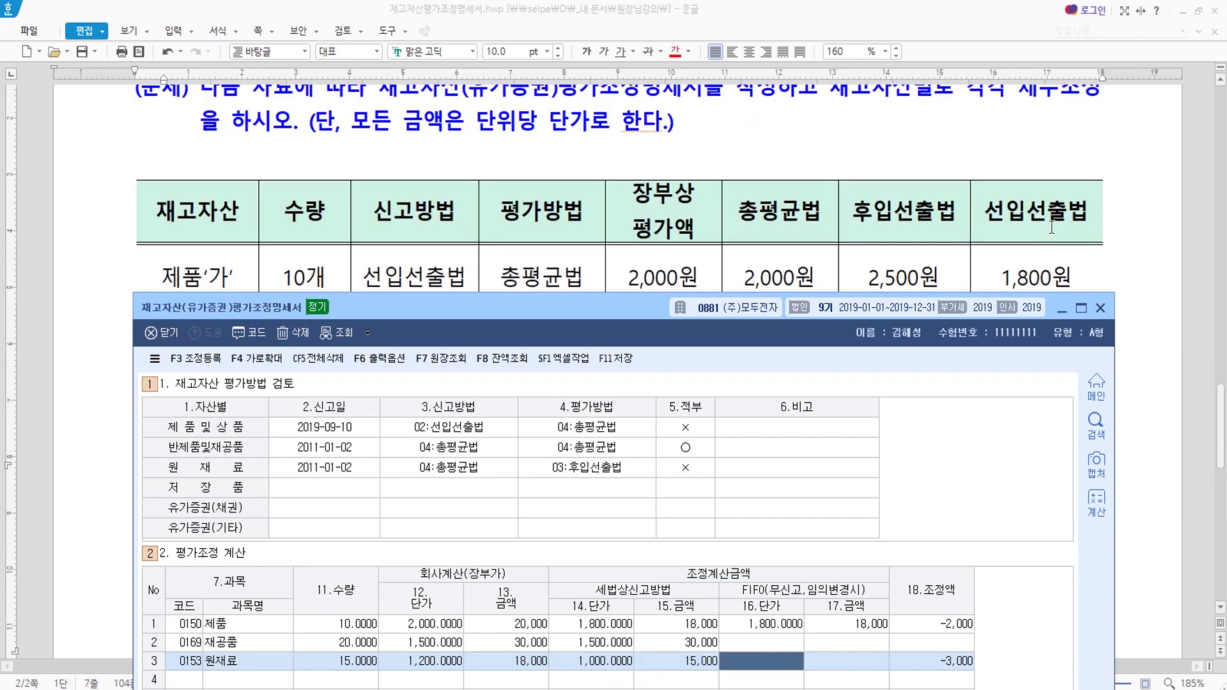
{"action": "scroll", "coordinate": [1046, 235], "scroll_direction": "down", "scroll_amount": 2}
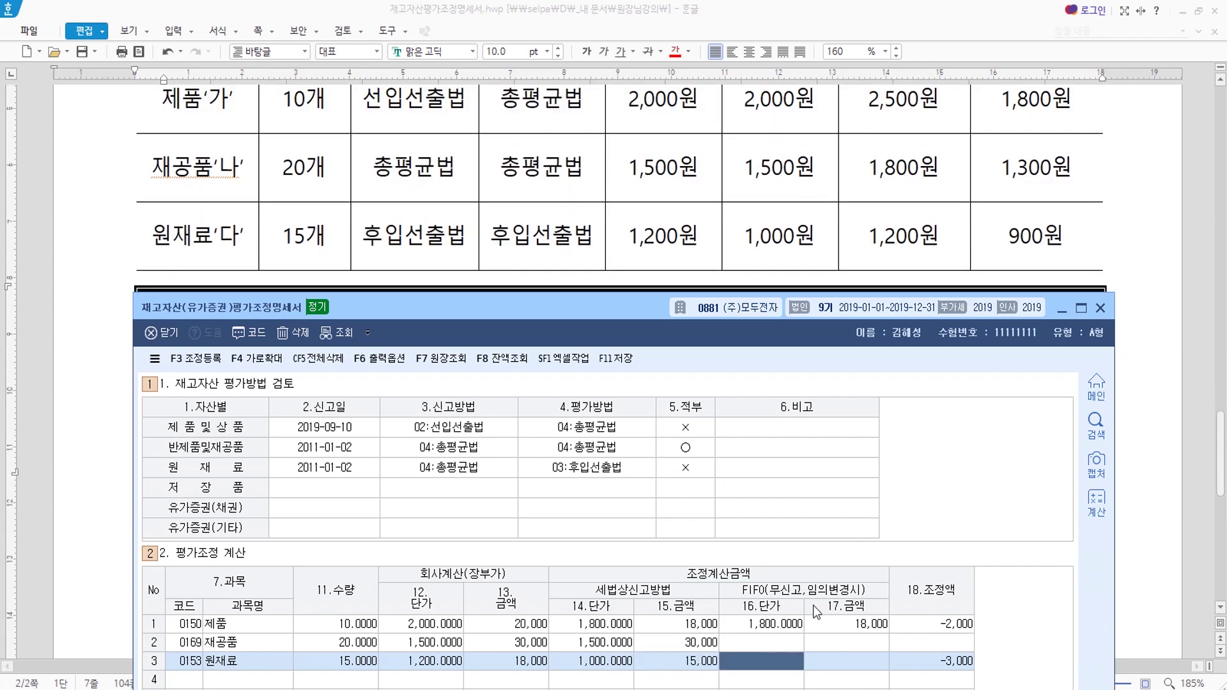
{"action": "type", "text": "900"}
{"action": "key", "text": "Return"}
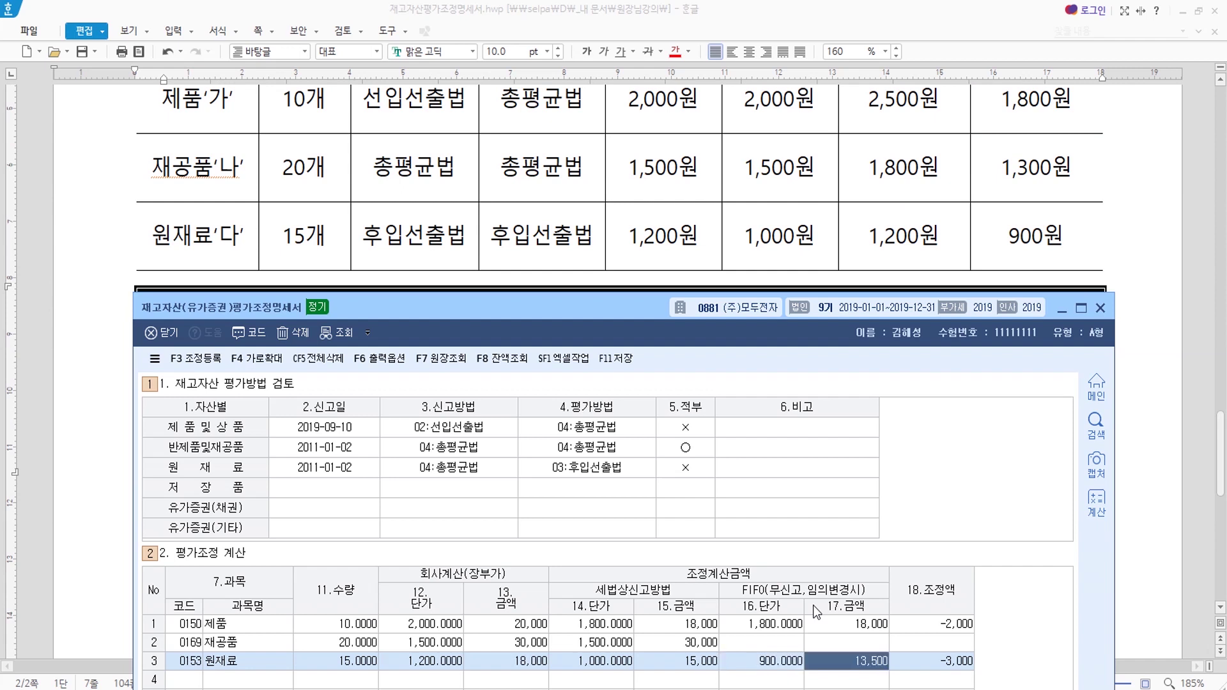
{"action": "key", "text": "Return"}
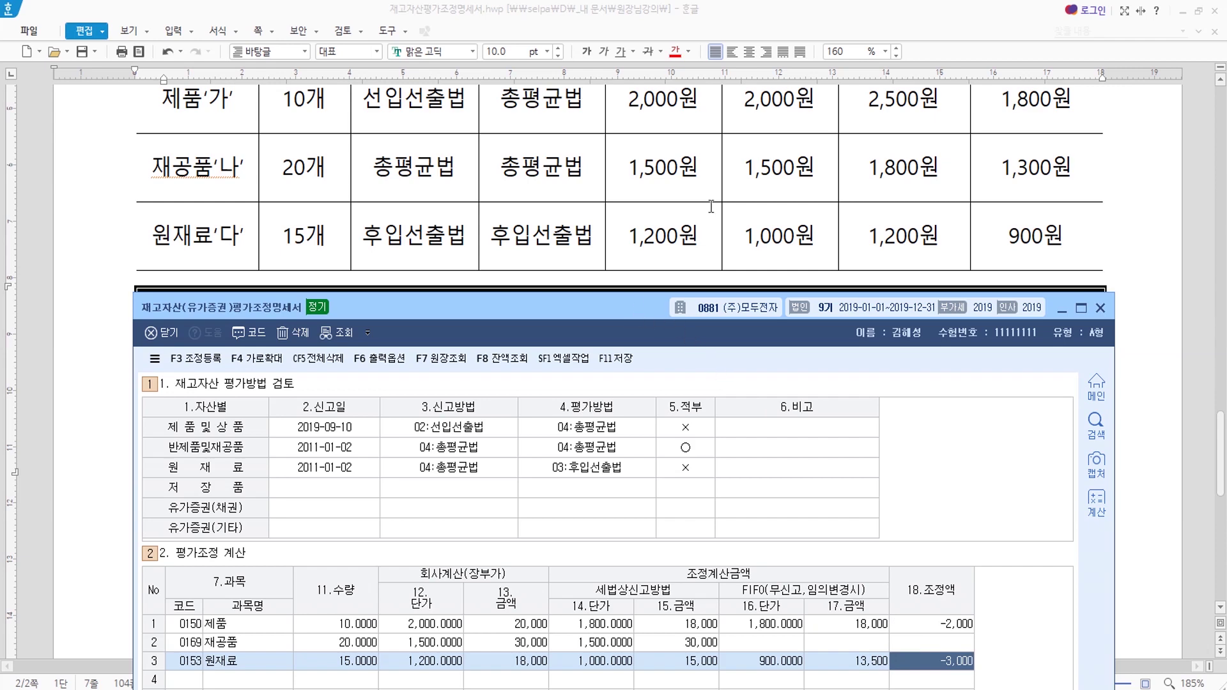
{"action": "scroll", "coordinate": [979, 181], "scroll_direction": "up", "scroll_amount": 5}
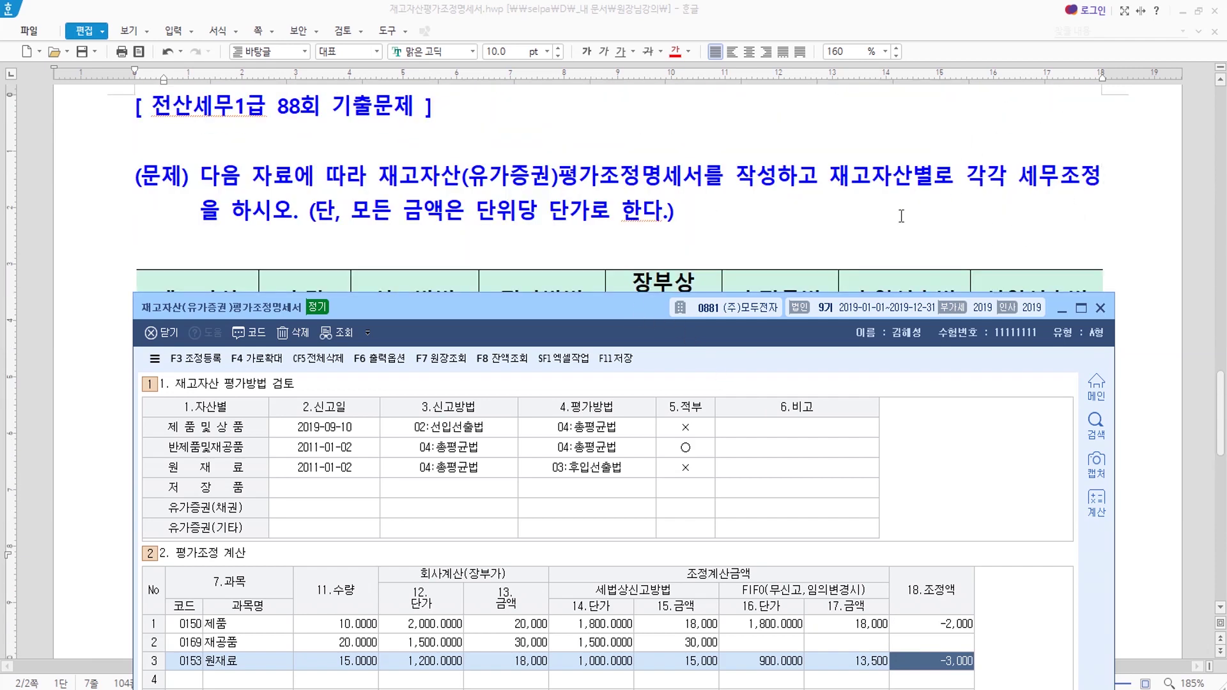
In 조정등록, add 제품평가증 2,000 as a 손금산입 adjustment with 유보발생 disposition.
{"action": "left_click_drag", "start_coordinate": [615, 309], "coordinate": [636, 79]}
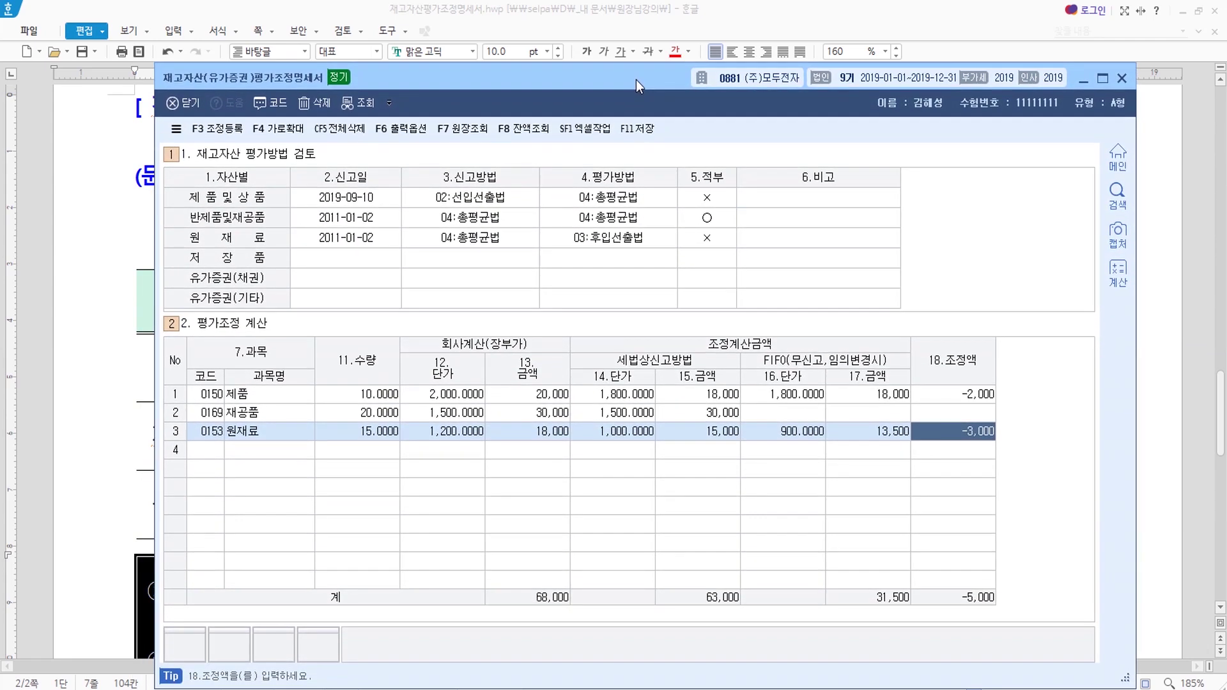
{"action": "left_click", "coordinate": [221, 131]}
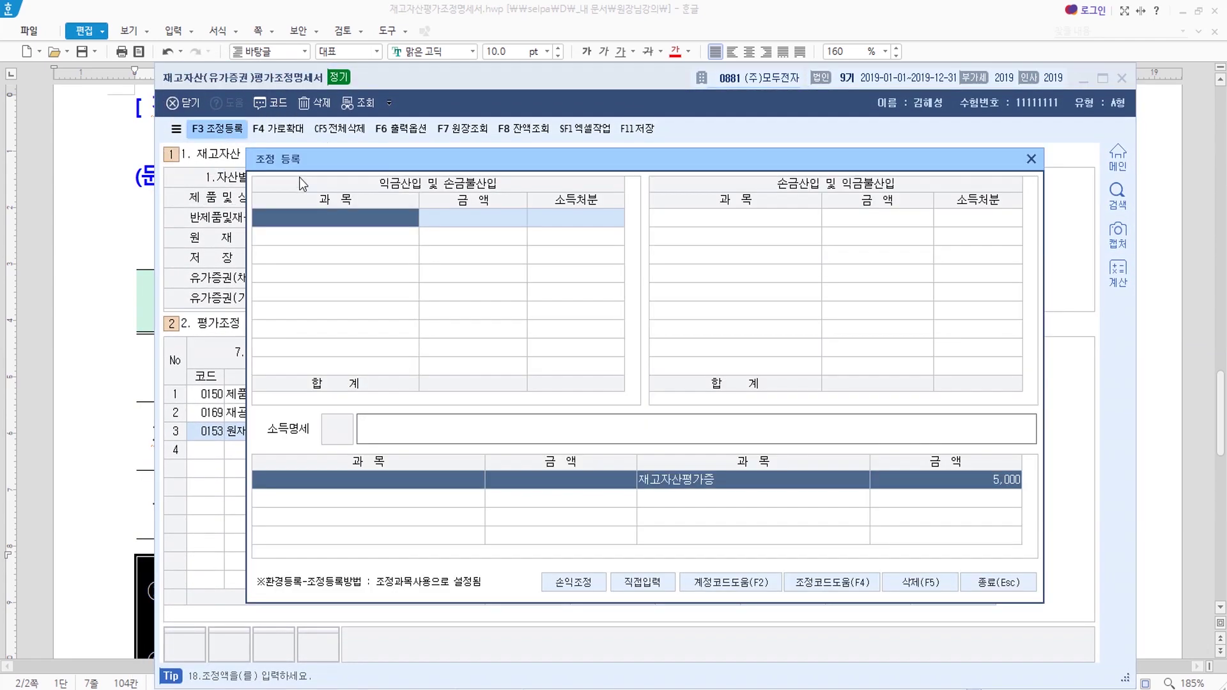
{"action": "left_click_drag", "start_coordinate": [505, 168], "coordinate": [497, 474]}
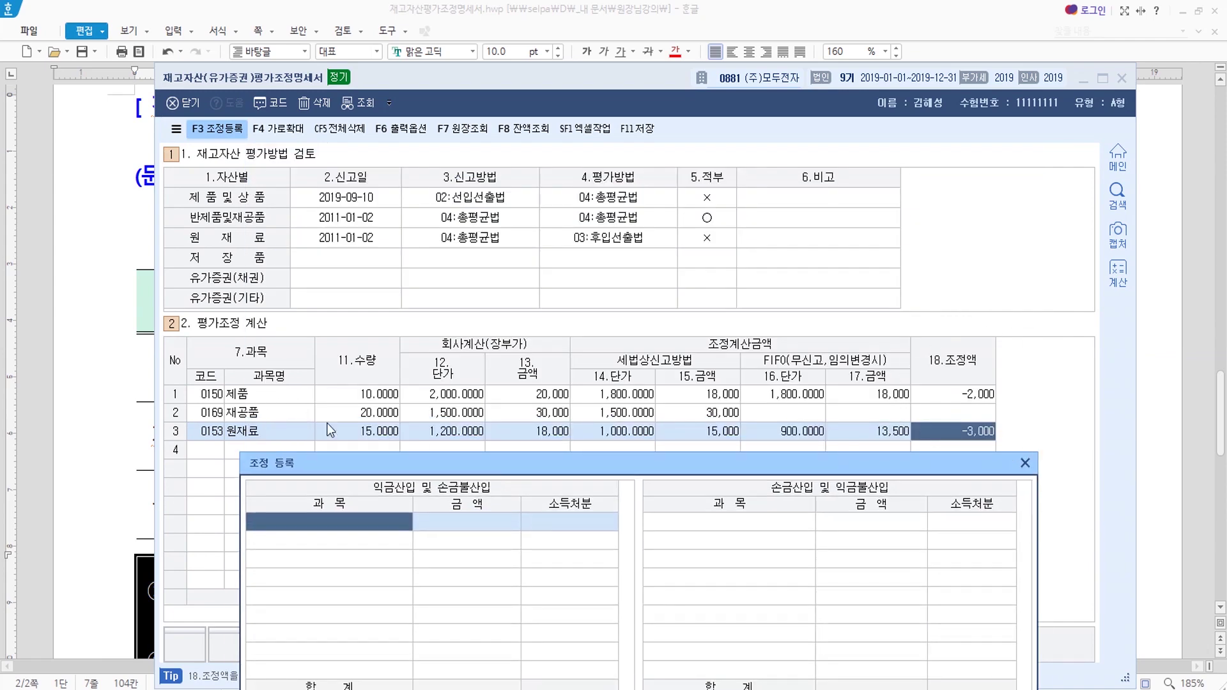
{"action": "left_click_drag", "start_coordinate": [685, 470], "coordinate": [674, 135]}
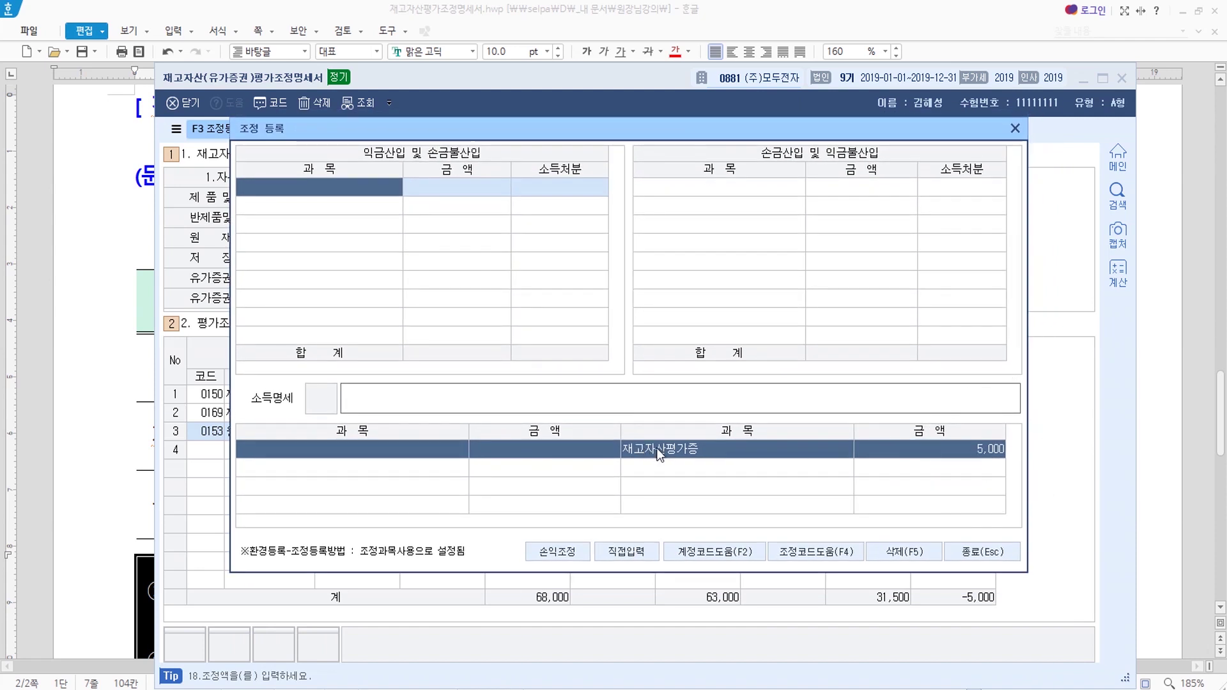
{"action": "left_click", "coordinate": [715, 189]}
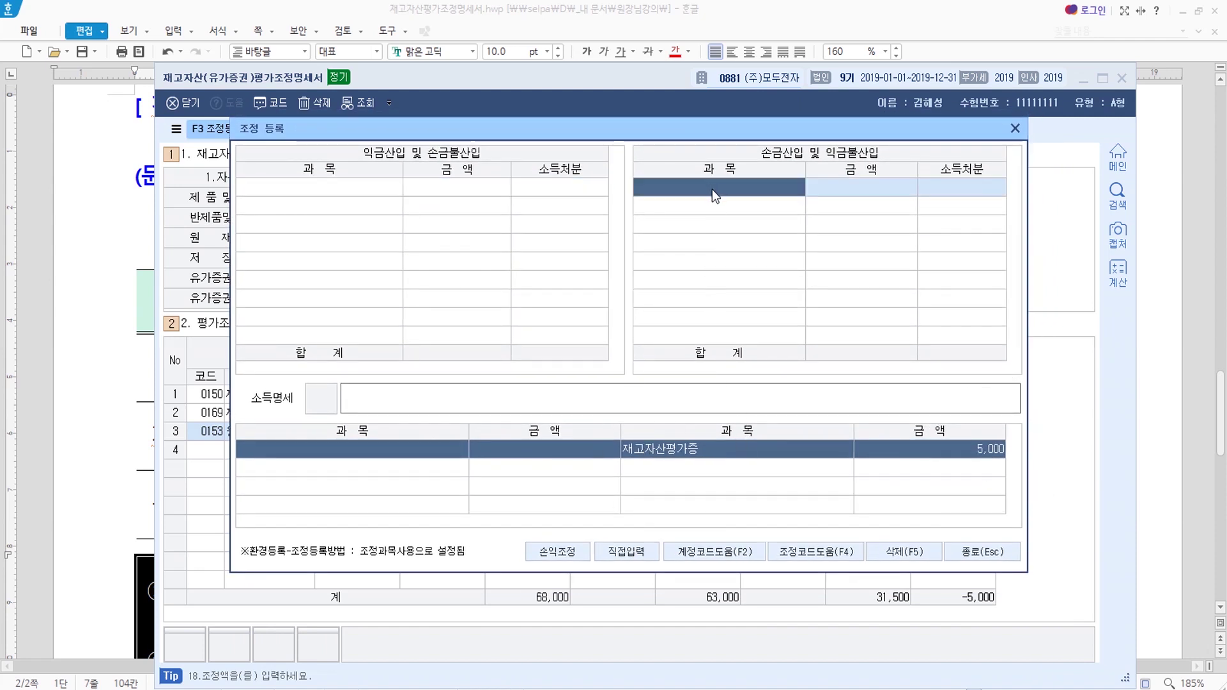
{"action": "type", "text": "제품평"}
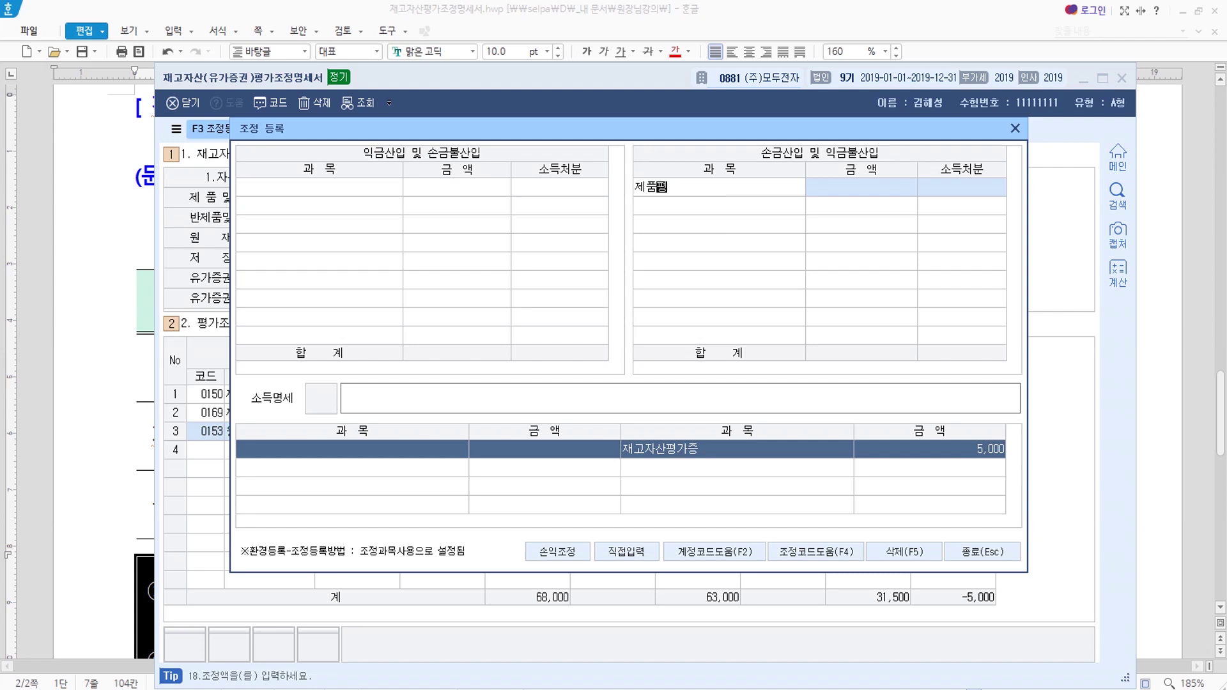
{"action": "type", "text": "가증"}
{"action": "key", "text": "Return"}
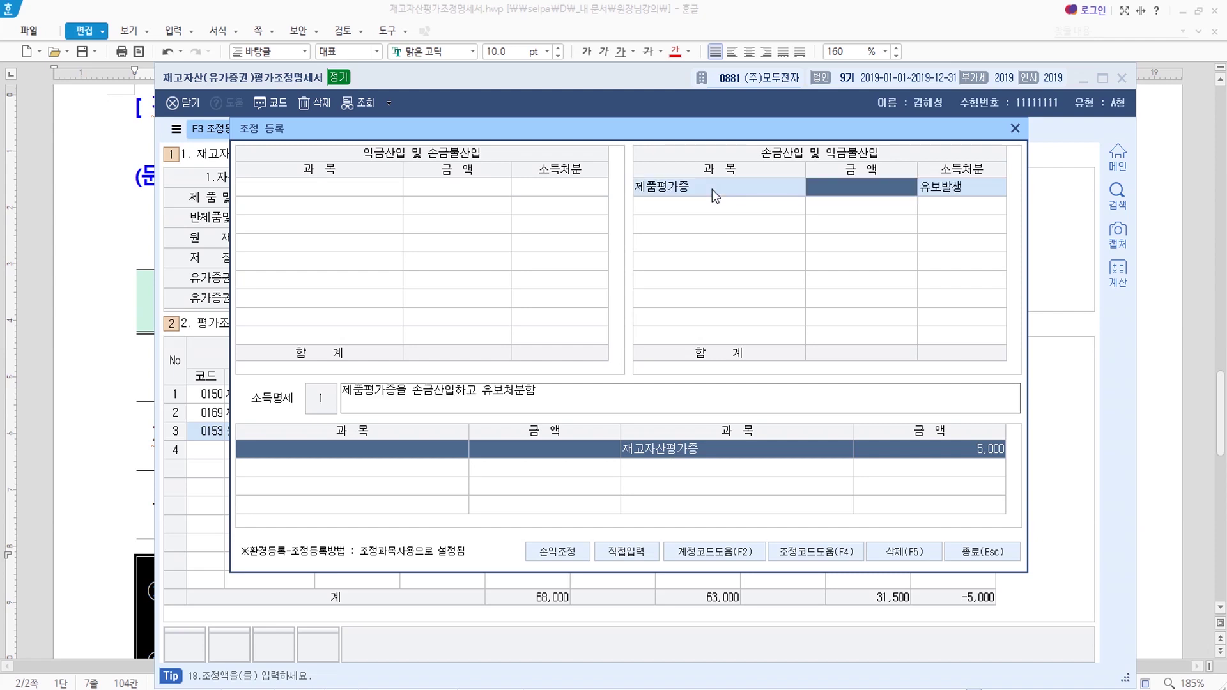
{"action": "type", "text": "2000"}
{"action": "key", "text": "Return"}
{"action": "key", "text": "Return"}
Add 원재료평가증 3,000 as a 손금산입 adjustment with 유보발생 disposition.
{"action": "type", "text": "원"}
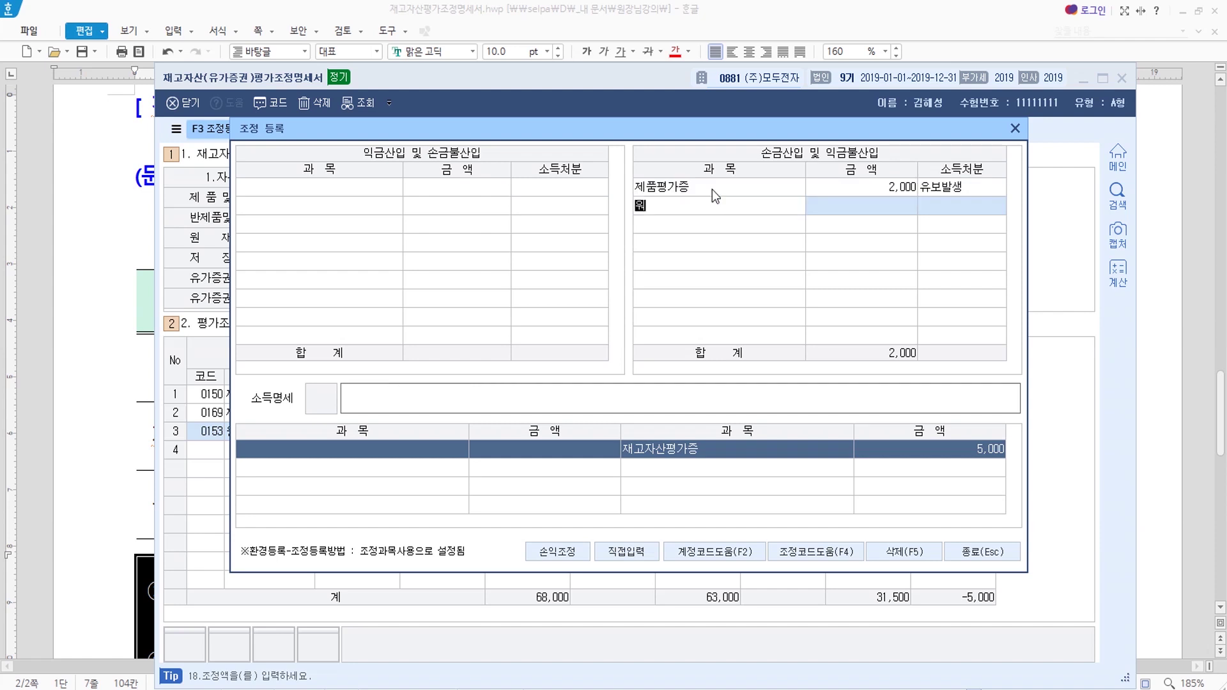
{"action": "type", "text": "재료평가증"}
{"action": "key", "text": "Return"}
{"action": "type", "text": "3000000"}
{"action": "key", "text": "BackSpace"}
{"action": "key", "text": "BackSpace"}
{"action": "key", "text": "BackSpace"}
{"action": "key", "text": "Return"}
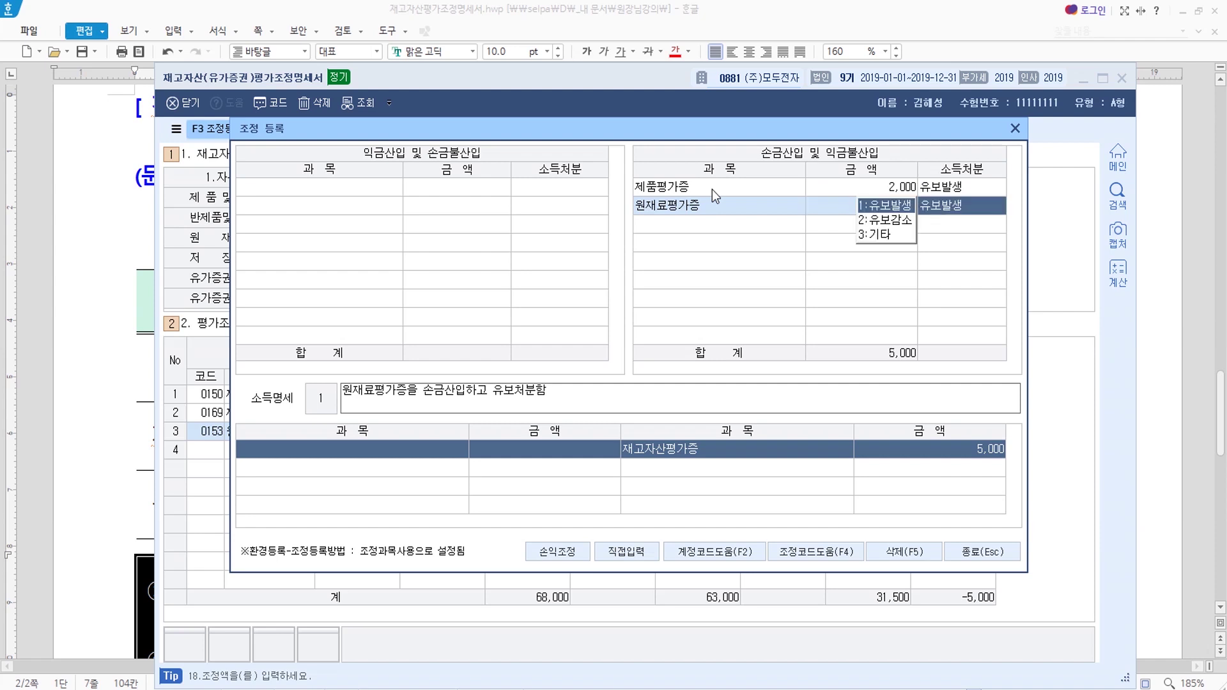
{"action": "key", "text": "Return"}
Check the adjustment item list without adding a third entry, then close the registration and save the statement.
{"action": "left_click", "coordinate": [692, 225]}
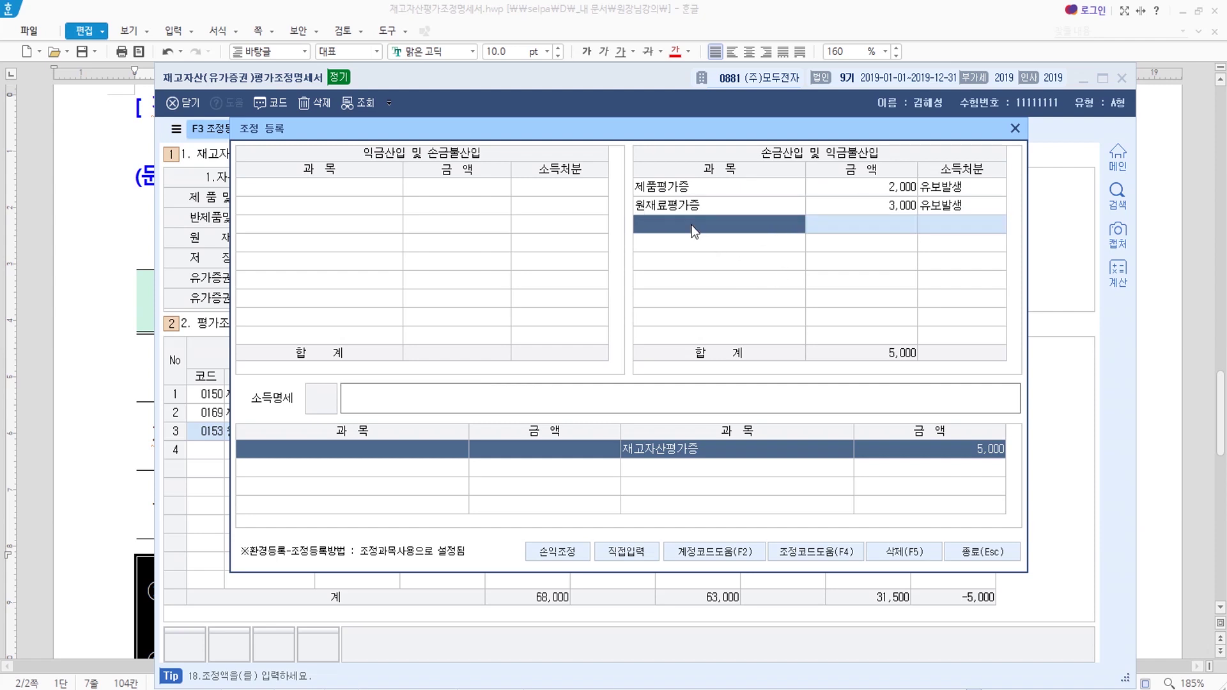
{"action": "left_click", "coordinate": [694, 221]}
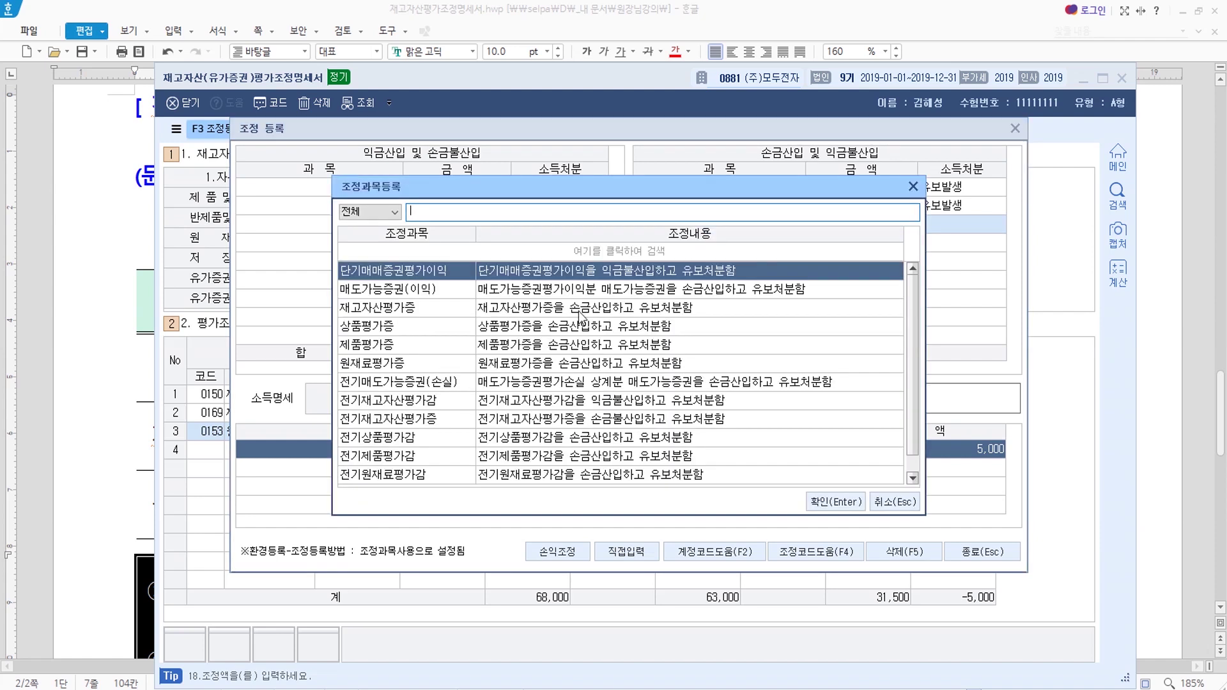
{"action": "left_click", "coordinate": [401, 346]}
{"action": "left_click", "coordinate": [409, 361]}
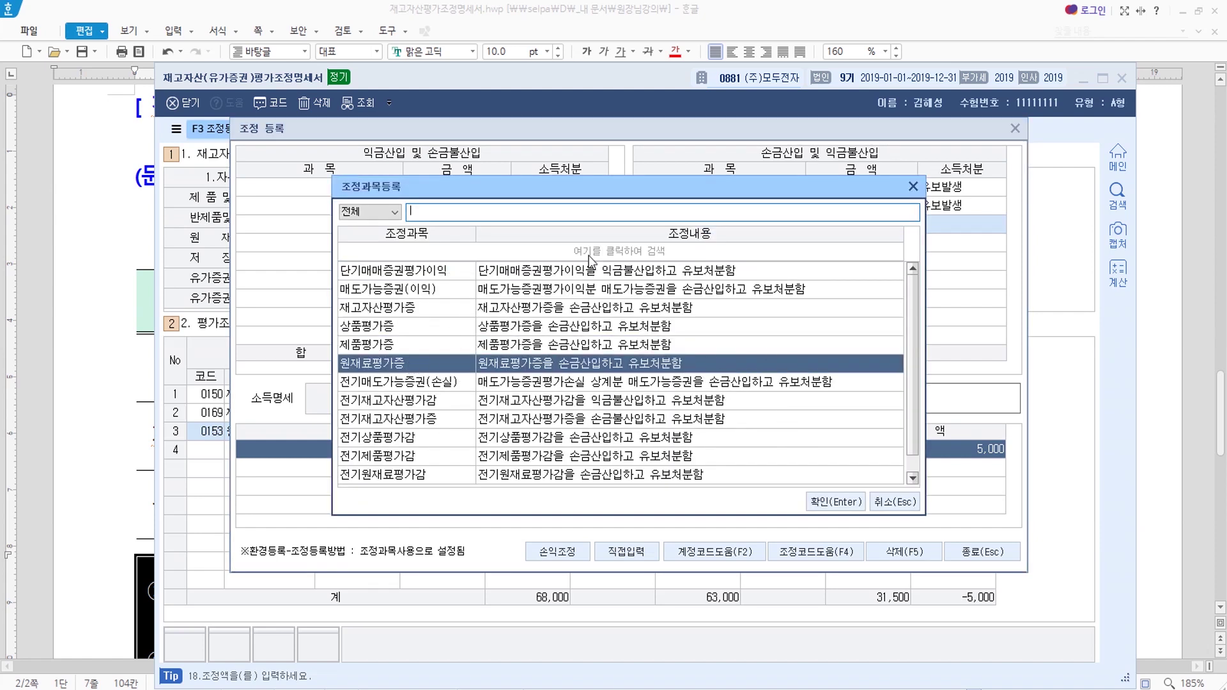
{"action": "left_click", "coordinate": [908, 503]}
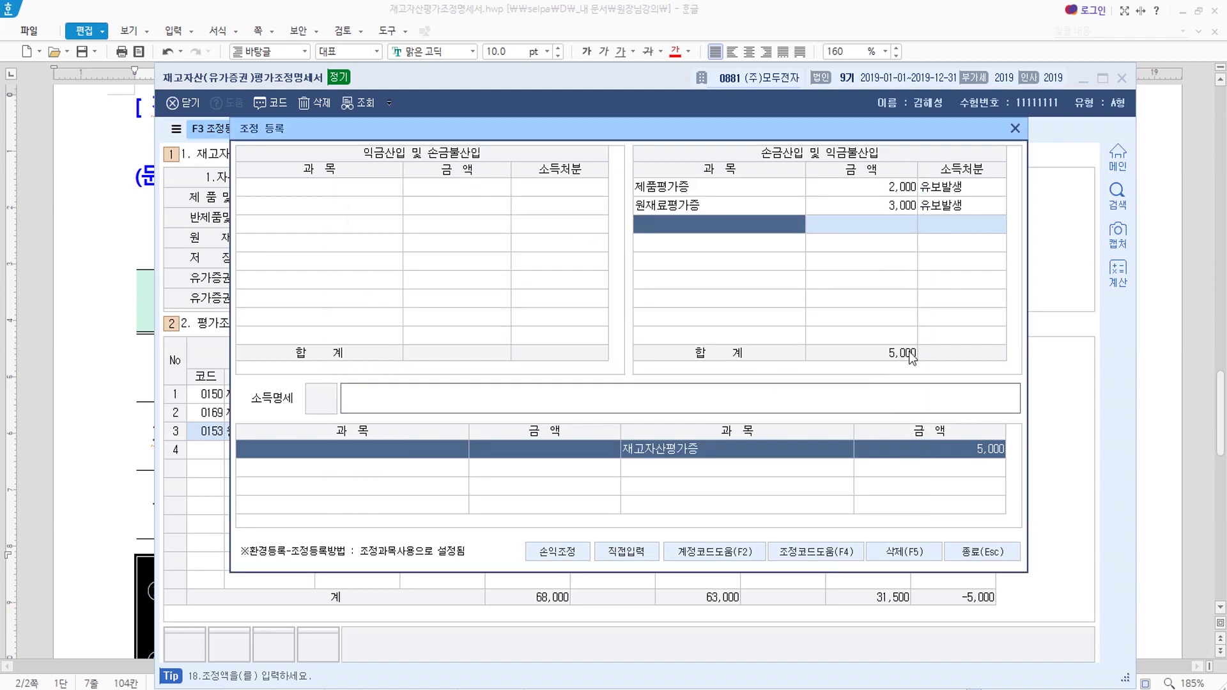
{"action": "left_click", "coordinate": [988, 553]}
{"action": "left_click", "coordinate": [650, 131]}
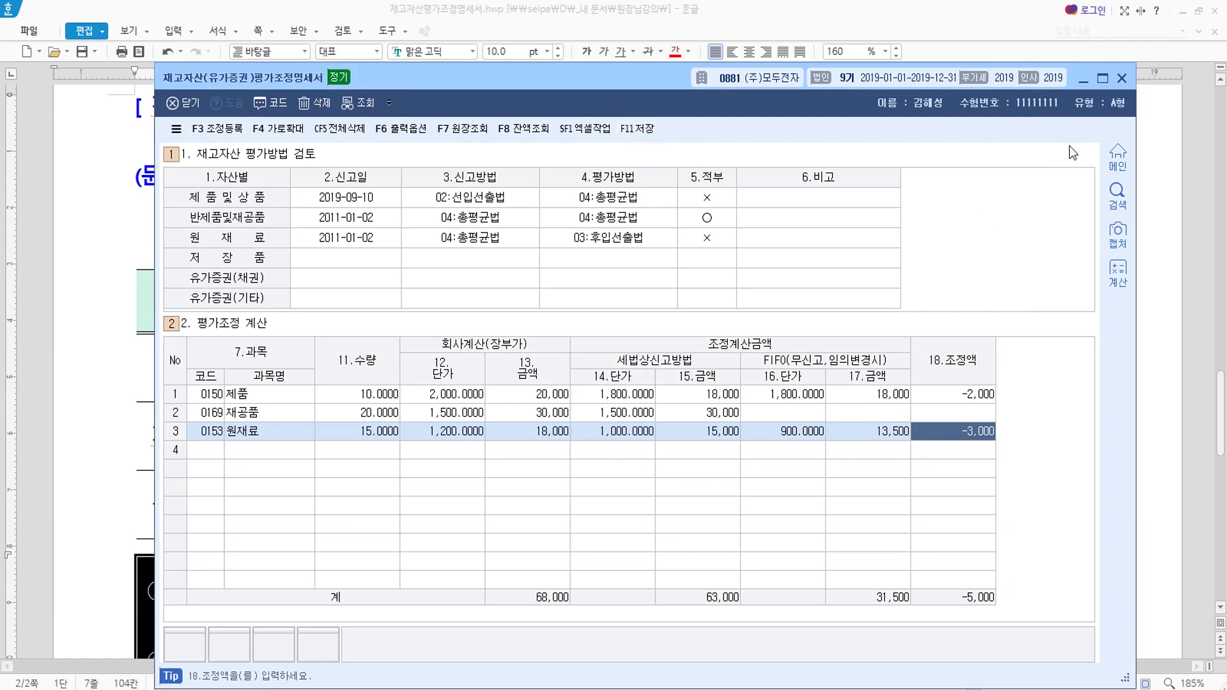
Minimize KcLep and read the Hangul document's 18. 조정액 notes on the adjustment sign rule and next-year reversal.
{"action": "left_click", "coordinate": [1084, 83]}
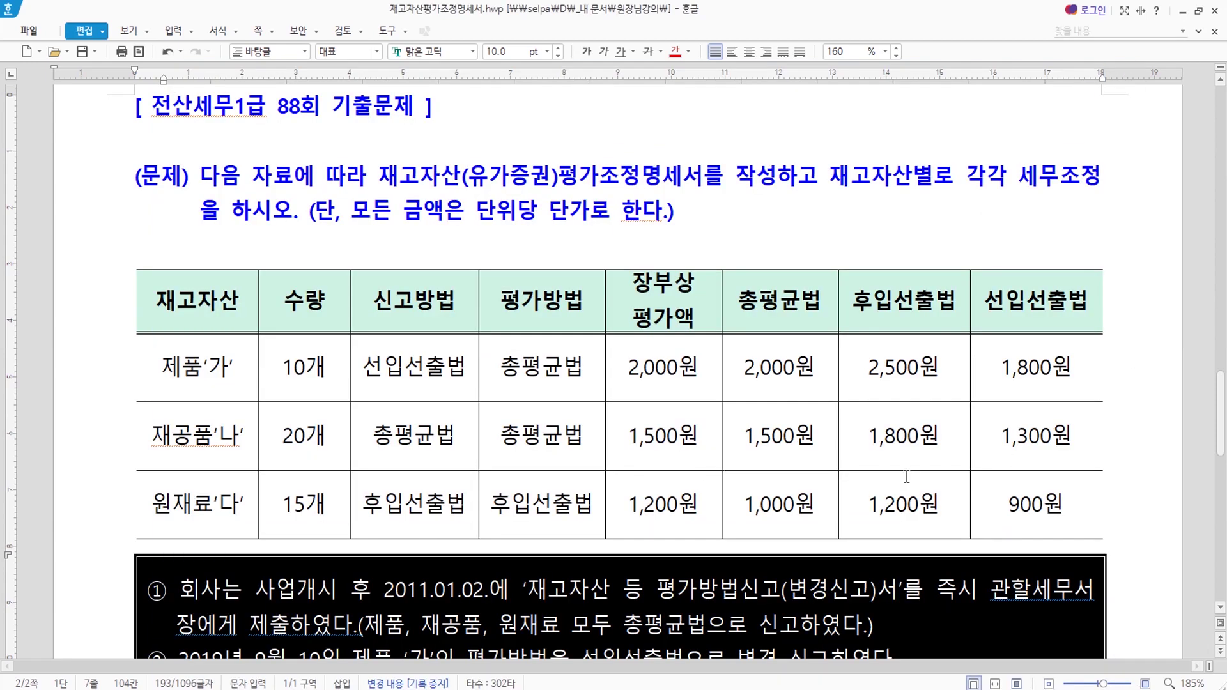
{"action": "scroll", "coordinate": [997, 488], "scroll_direction": "down", "scroll_amount": 3}
{"action": "scroll", "coordinate": [997, 488], "scroll_direction": "down", "scroll_amount": 5}
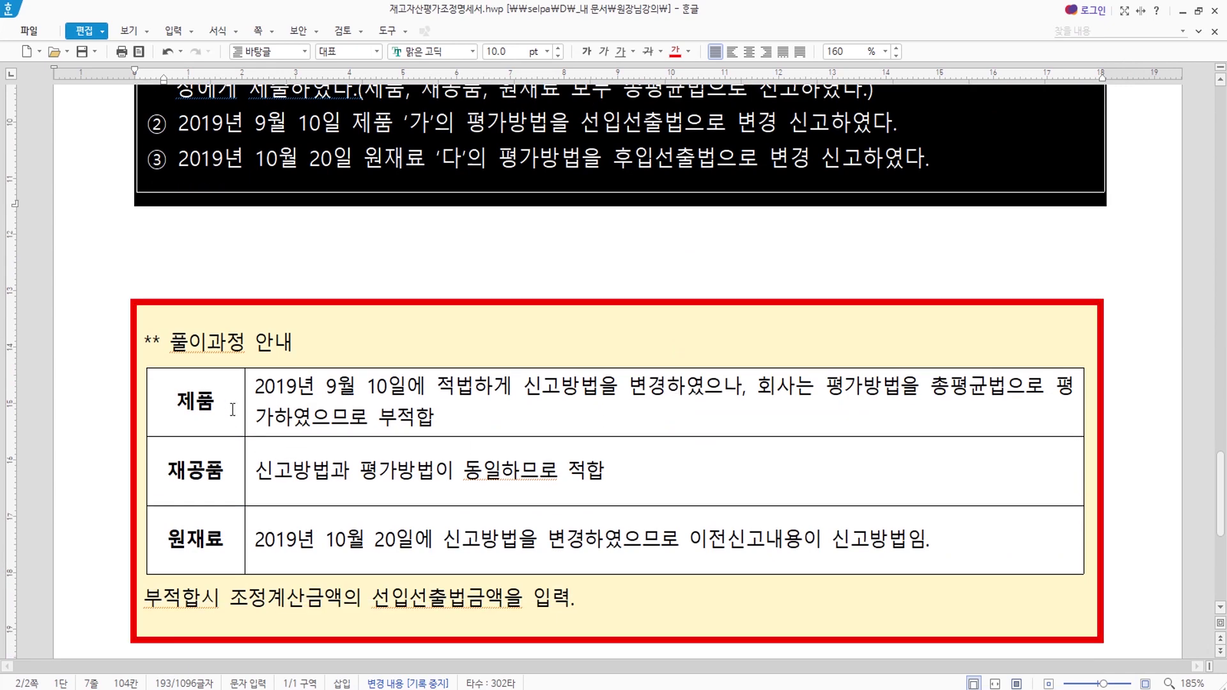
{"action": "left_click", "coordinate": [482, 424]}
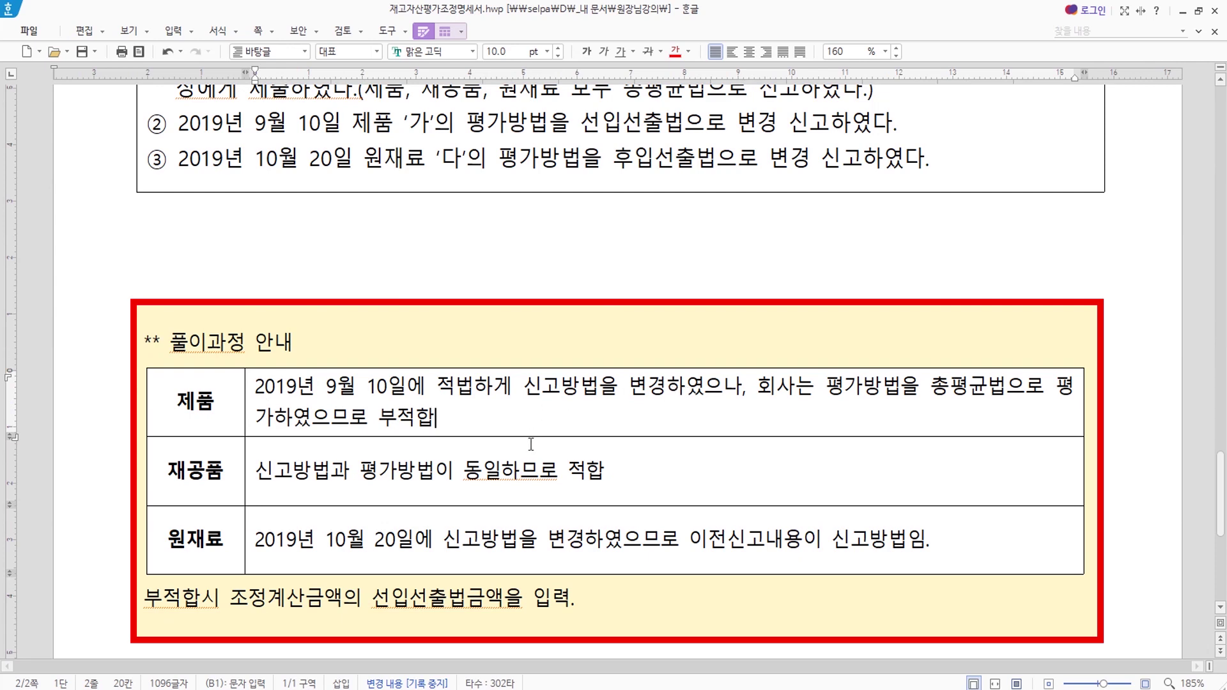
{"action": "key", "text": "ctrl"}
{"action": "key", "text": "ctrl"}
{"action": "key", "text": "ctrl"}
{"action": "key", "text": "ctrl"}
{"action": "scroll", "coordinate": [862, 538], "scroll_direction": "up", "scroll_amount": 3}
{"action": "scroll", "coordinate": [863, 539], "scroll_direction": "up", "scroll_amount": 13}
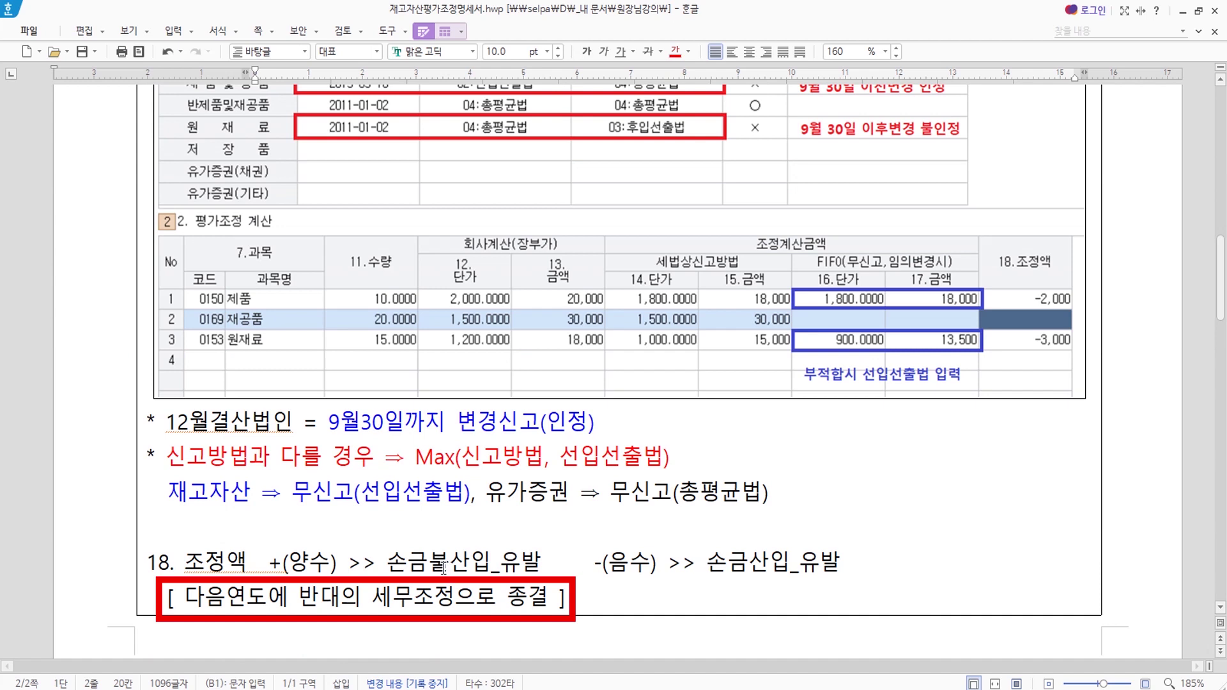
{"action": "key", "text": "ctrl"}
{"action": "key", "text": "ctrl"}
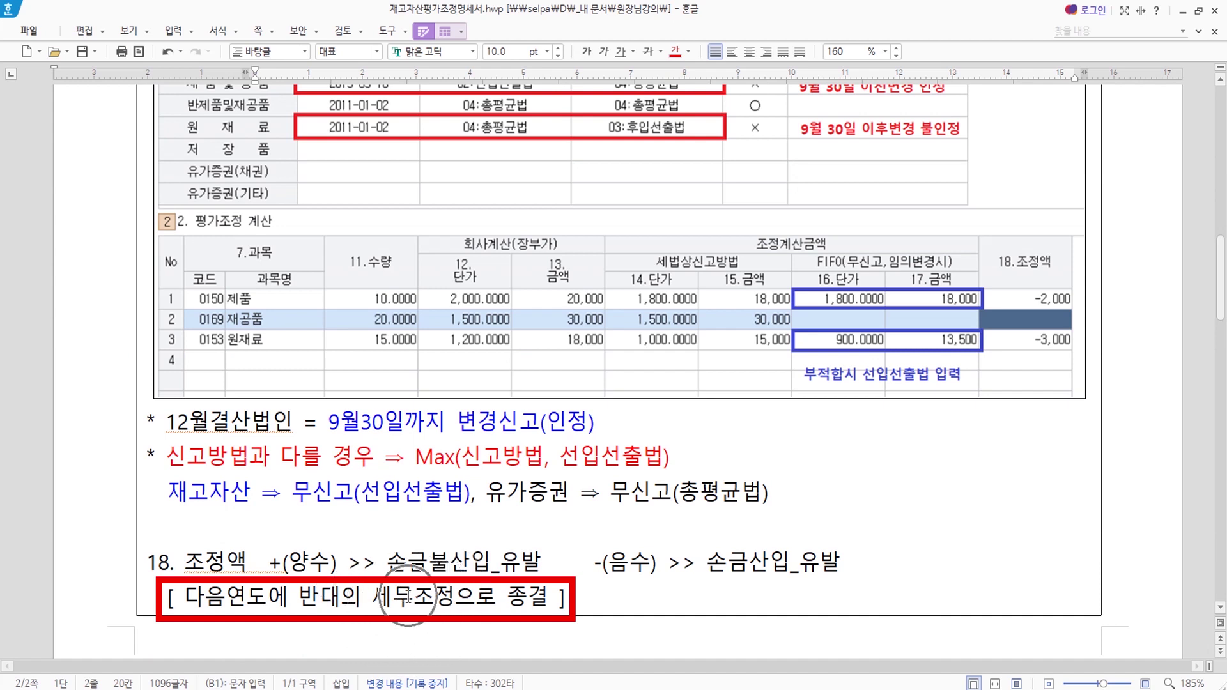